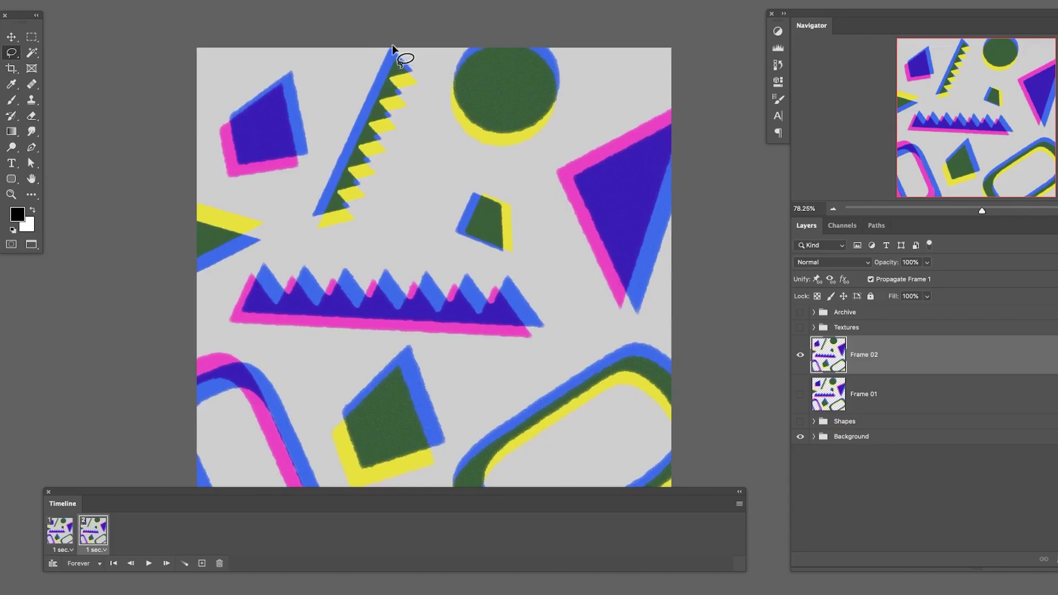
# - Lasso the zigzag triangle and start rotating it with Ctrl+T
pyautogui.moveTo(402, 58)
pyautogui.mouseDown()
pyautogui.moveTo(322, 156)
pyautogui.moveTo(313, 250)
pyautogui.moveTo(412, 172)
pyautogui.moveTo(409, 33)
pyautogui.moveTo(391, 75)
pyautogui.moveTo(391, 55)
pyautogui.moveTo(474, 163)
pyautogui.mouseUp()
pyautogui.hotkey('ctrl', 't')
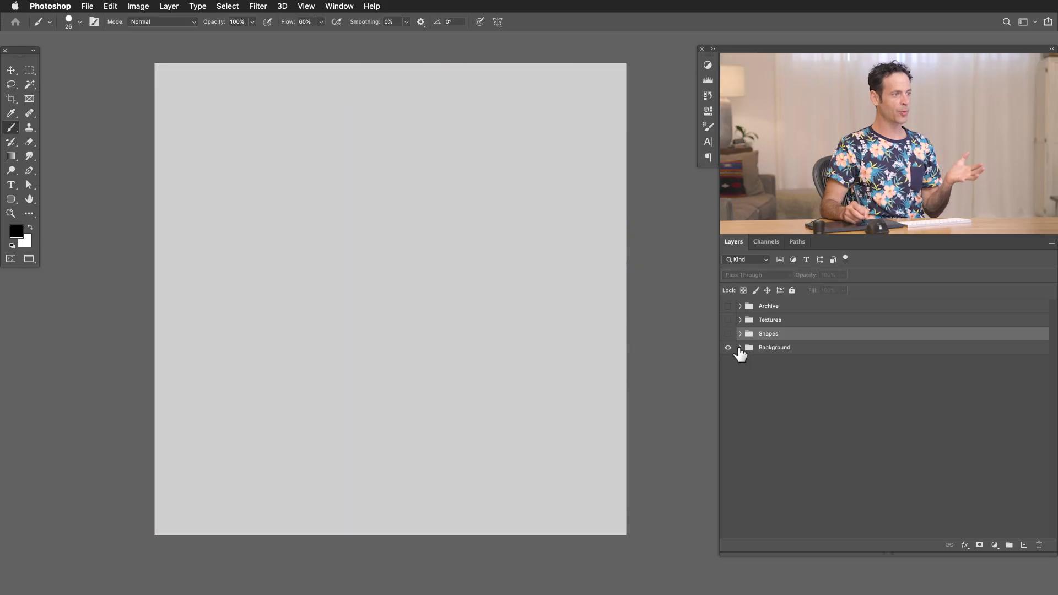
# - Expand the Background group, toggle Color Fill 2 off and on, and show the Shapes group
pyautogui.click(740, 347)
pyautogui.click(727, 372)
pyautogui.click(728, 373)
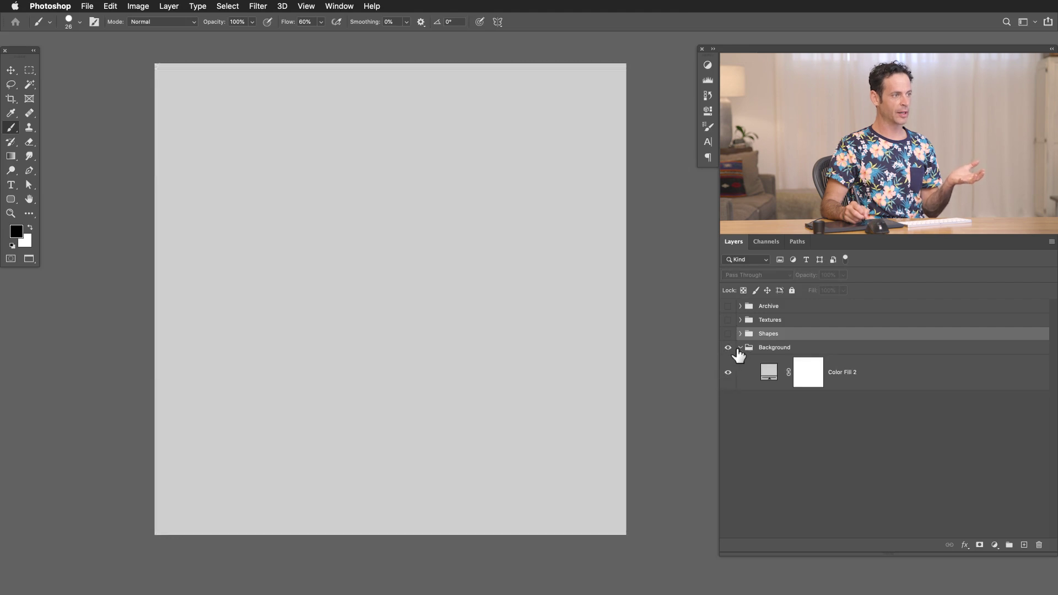
pyautogui.click(740, 347)
pyautogui.click(728, 334)
pyautogui.click(740, 333)
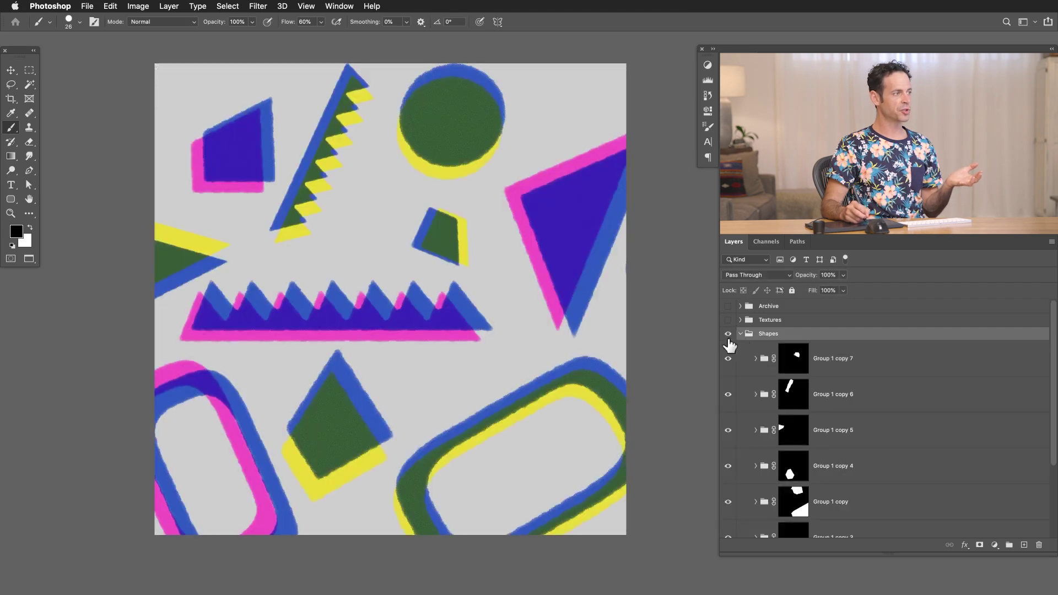
# - Zoom across the shapes and toggle visibility of Group 1 copy 6 and copy 7
pyautogui.moveTo(523, 214); pyautogui.dragTo(576, 194)
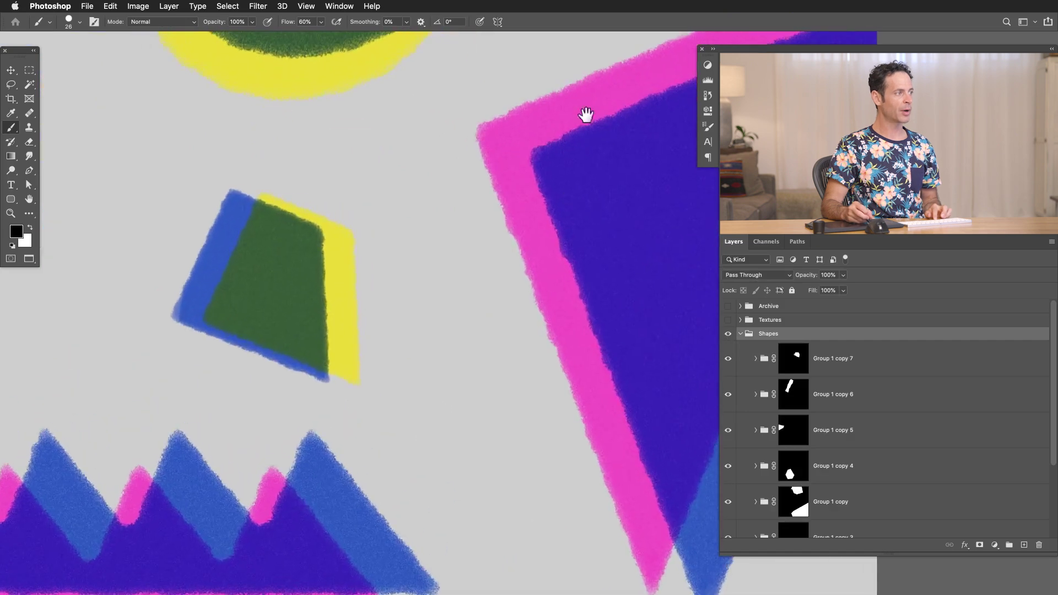
pyautogui.moveTo(324, 287); pyautogui.dragTo(430, 407)
pyautogui.moveTo(598, 342); pyautogui.dragTo(496, 345)
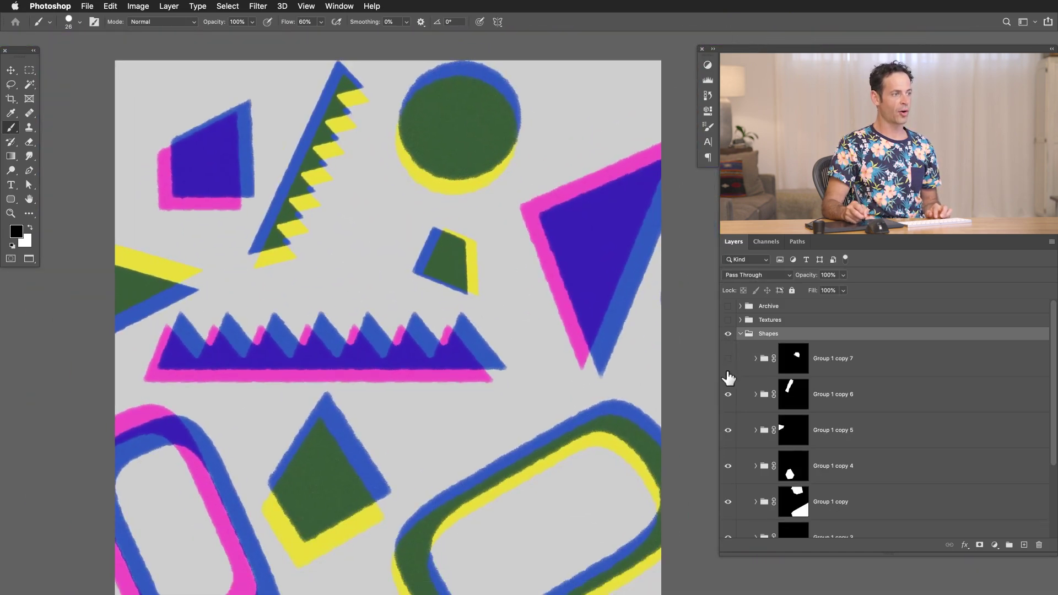
pyautogui.click(728, 401)
pyautogui.click(728, 396)
pyautogui.click(728, 358)
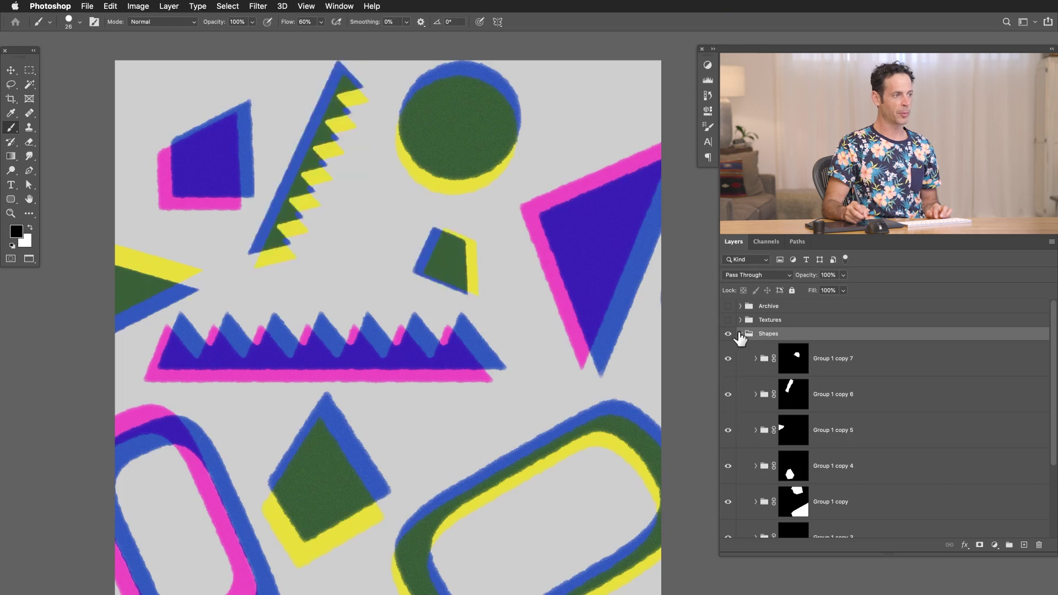
pyautogui.click(740, 334)
# - Inspect the paper texture up close, then hide the Textures and Shapes groups
pyautogui.click(728, 320)
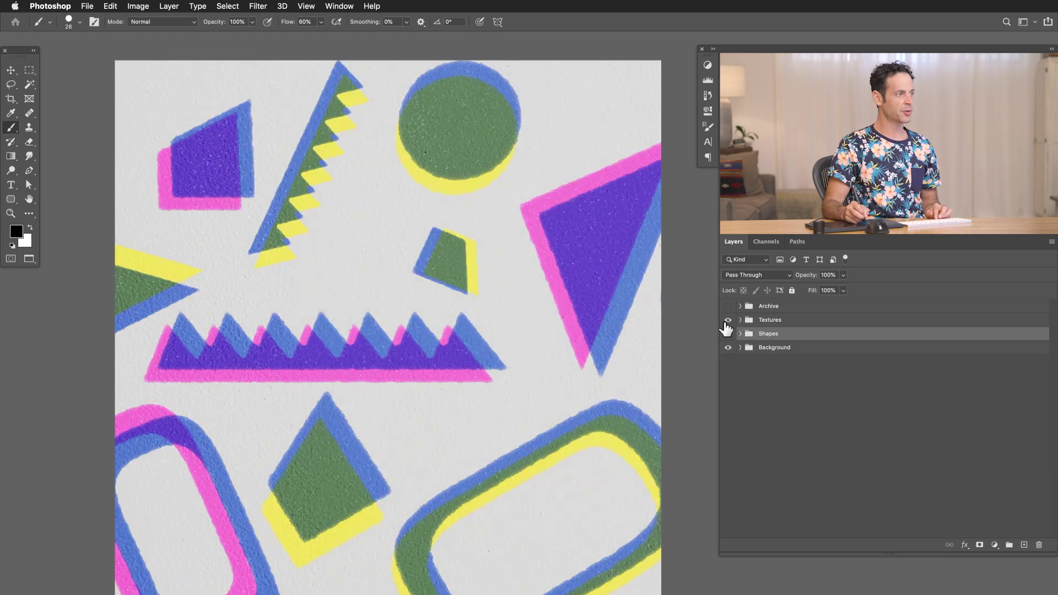
pyautogui.moveTo(233, 178); pyautogui.dragTo(291, 148)
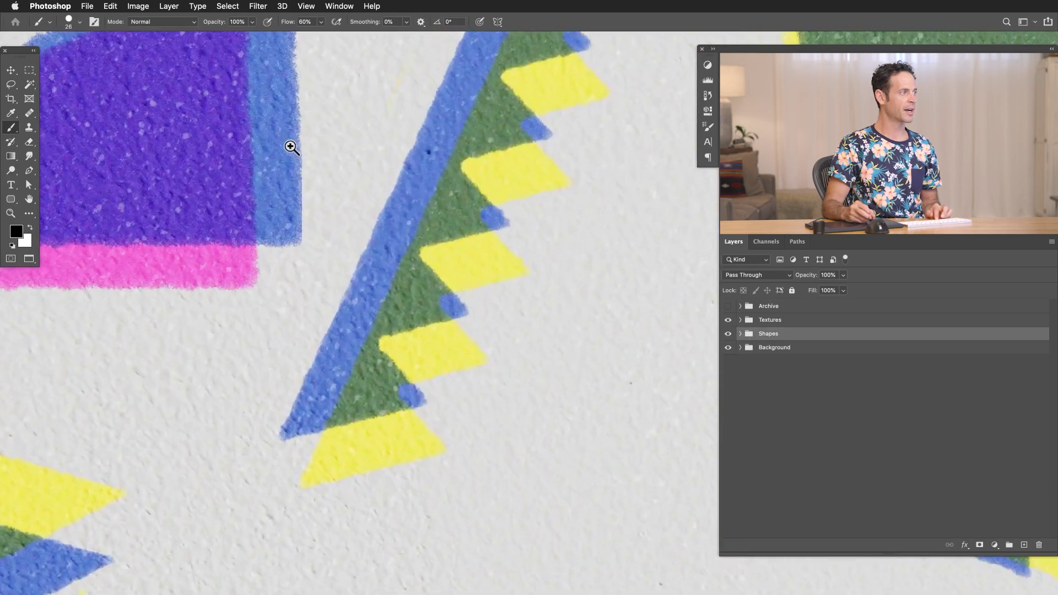
pyautogui.moveTo(447, 390); pyautogui.dragTo(246, 232)
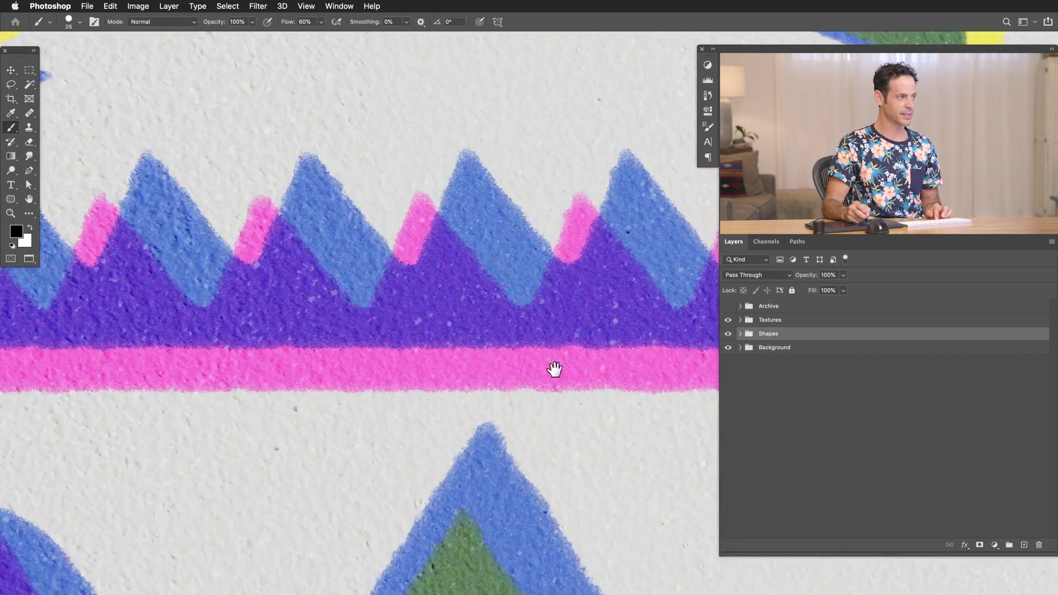
pyautogui.scroll(-10, 555, 370)
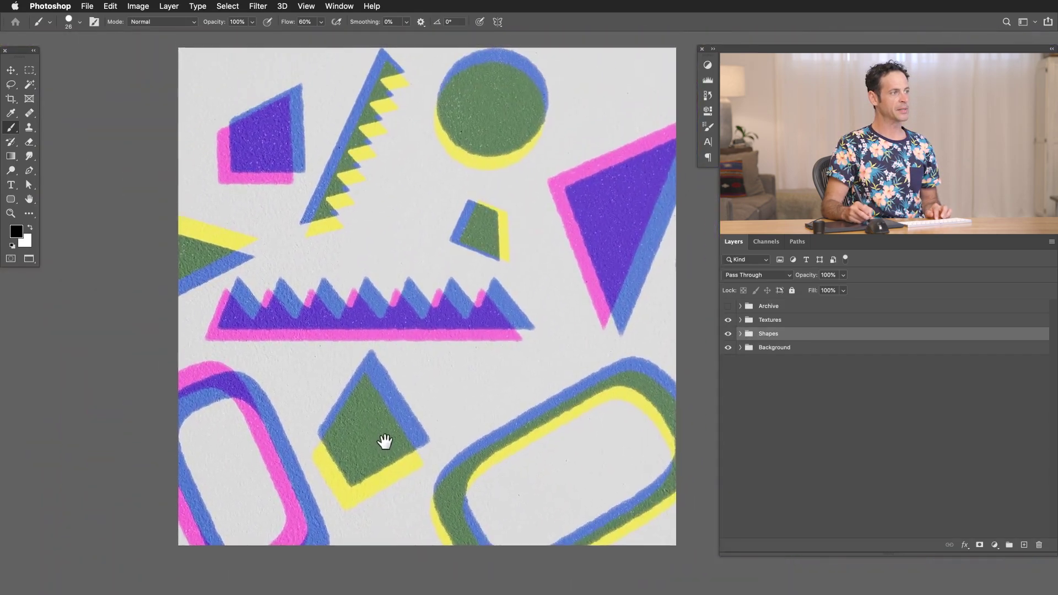
pyautogui.scroll(-2, 385, 441)
pyautogui.scroll(2, 419, 430)
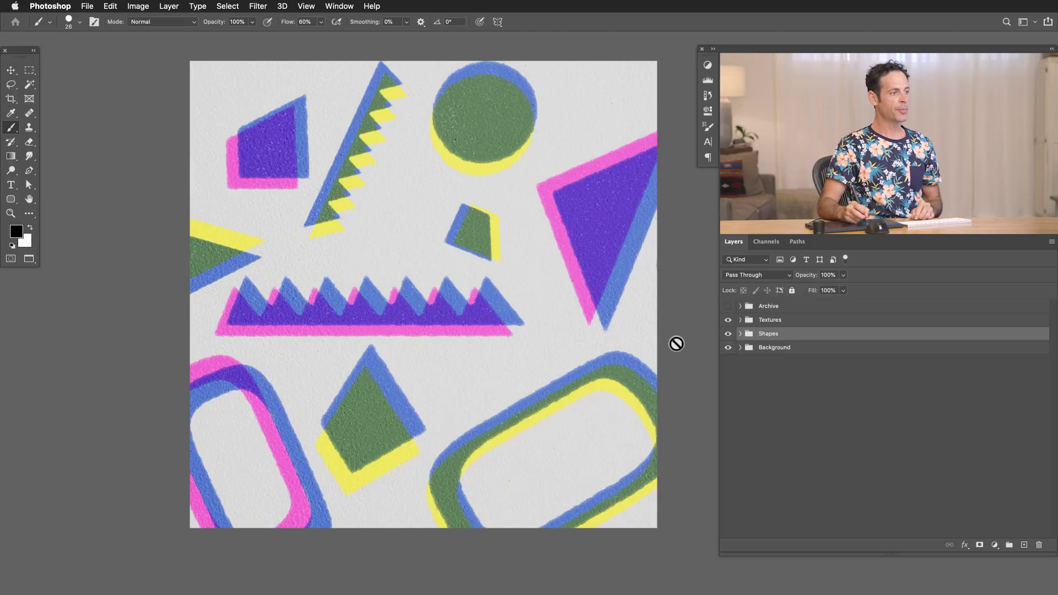
pyautogui.click(728, 321)
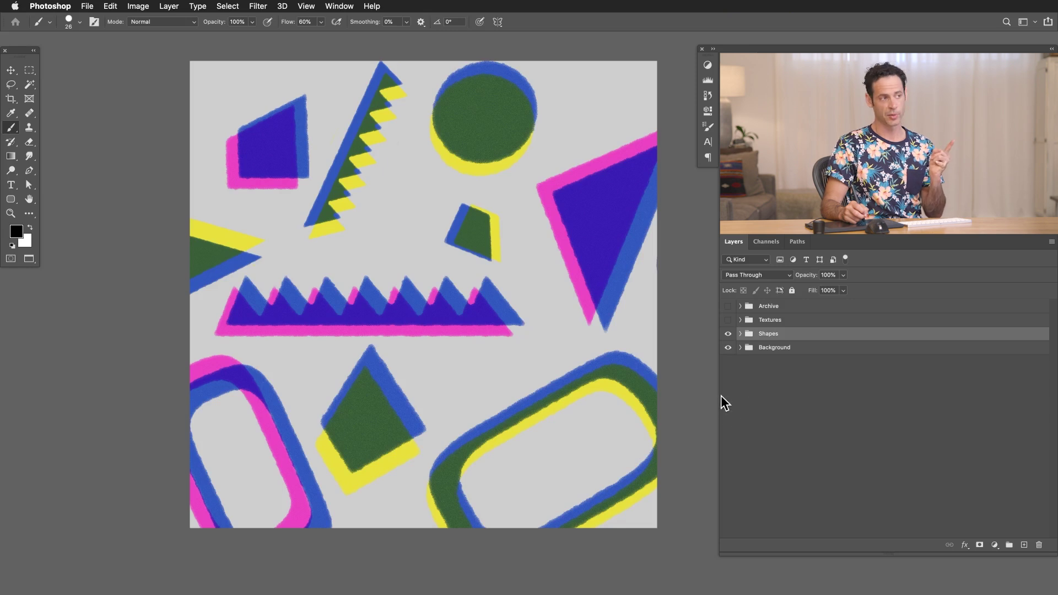
pyautogui.click(728, 334)
# - Duplicate the Shapes group, hide the original, merge Shapes copy into one layer and shift it left
pyautogui.click(728, 334)
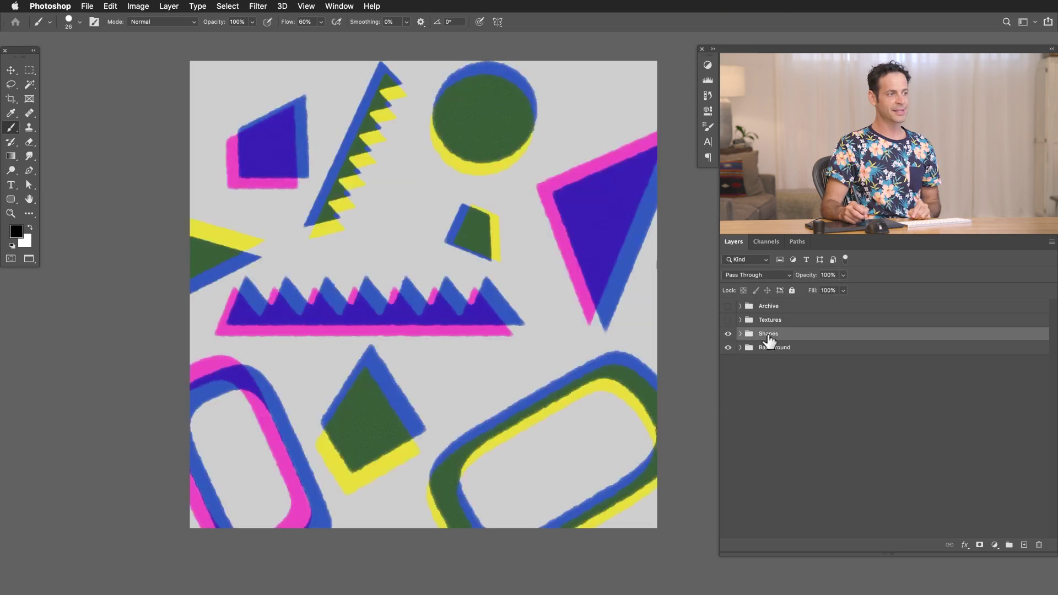
pyautogui.press('super+j')
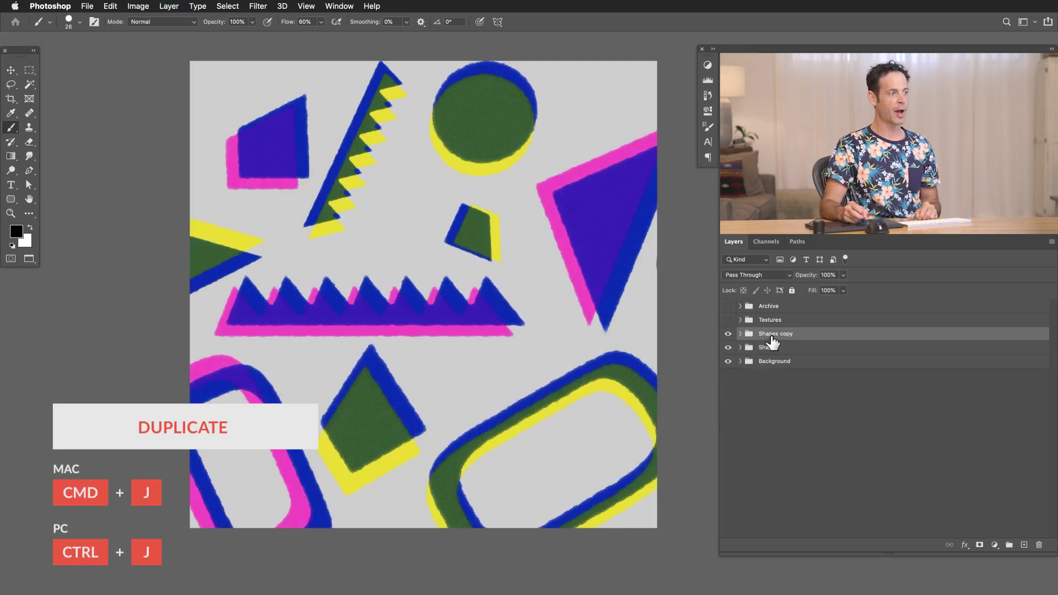
pyautogui.click(728, 361)
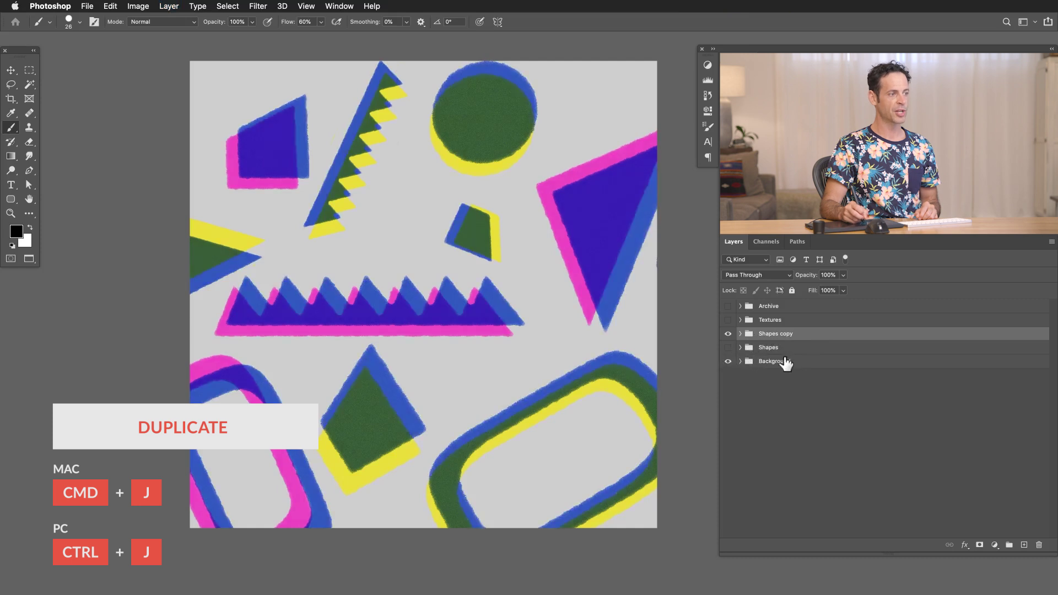
pyautogui.click(728, 334)
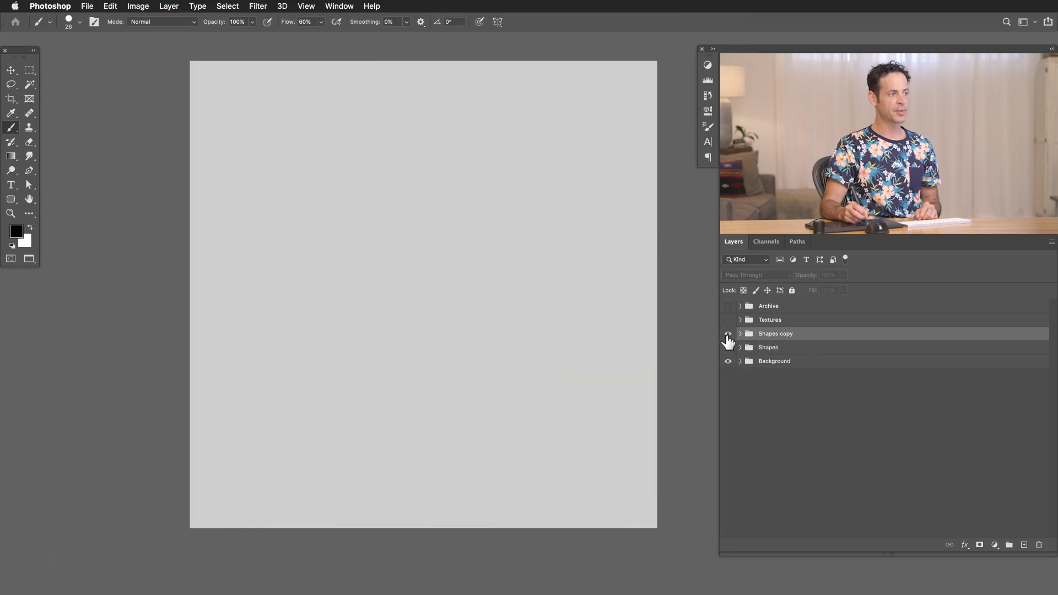
pyautogui.click(728, 333)
pyautogui.press('super+e')
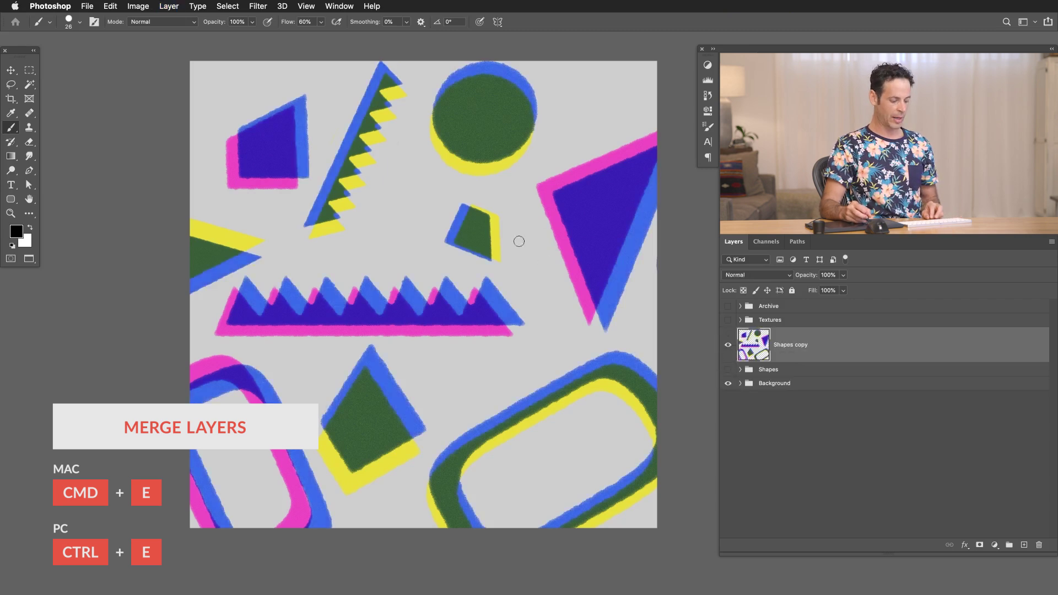
pyautogui.press('v')
pyautogui.moveTo(533, 322)
pyautogui.mouseDown()
pyautogui.moveTo(511, 385)
pyautogui.moveTo(392, 418)
pyautogui.moveTo(342, 327)
pyautogui.moveTo(432, 201)
pyautogui.moveTo(703, 83)
pyautogui.moveTo(665, 210)
pyautogui.moveTo(643, 387)
pyautogui.moveTo(610, 494)
pyautogui.moveTo(419, 586)
pyautogui.moveTo(220, 467)
pyautogui.moveTo(235, 353)
pyautogui.moveTo(265, 283)
pyautogui.moveTo(428, 397)
pyautogui.moveTo(474, 255)
pyautogui.mouseUp()
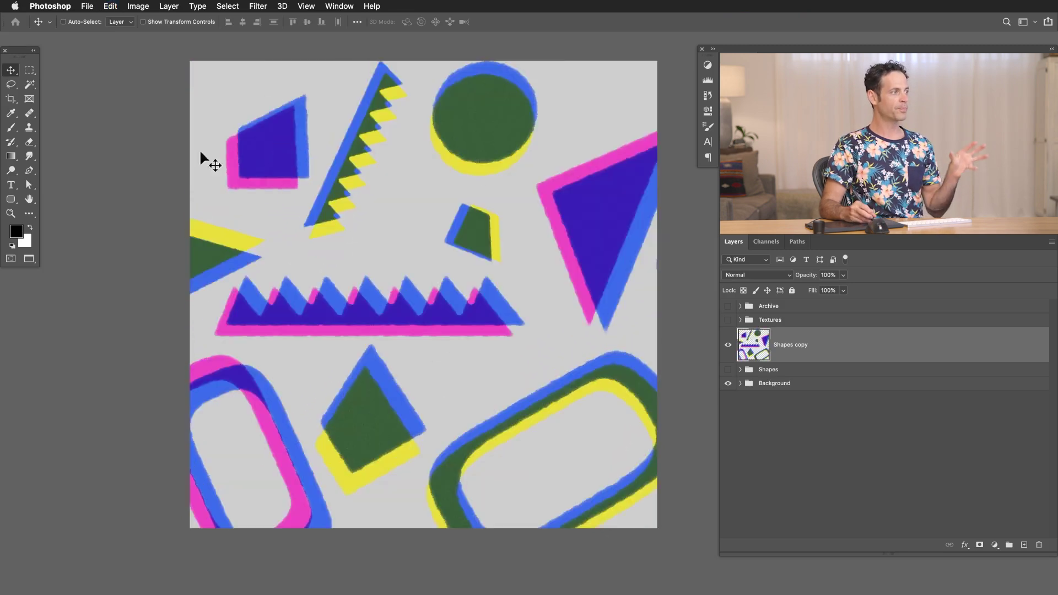
# - Hide the grey background to check transparency, then restore the background and paper texture
pyautogui.click(728, 384)
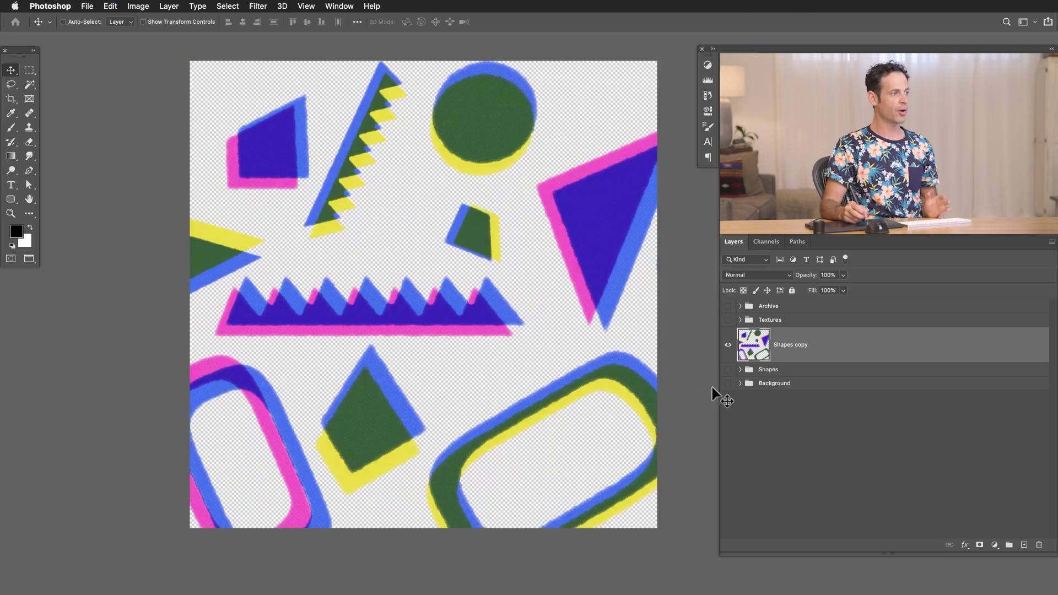
pyautogui.moveTo(560, 270); pyautogui.dragTo(460, 379)
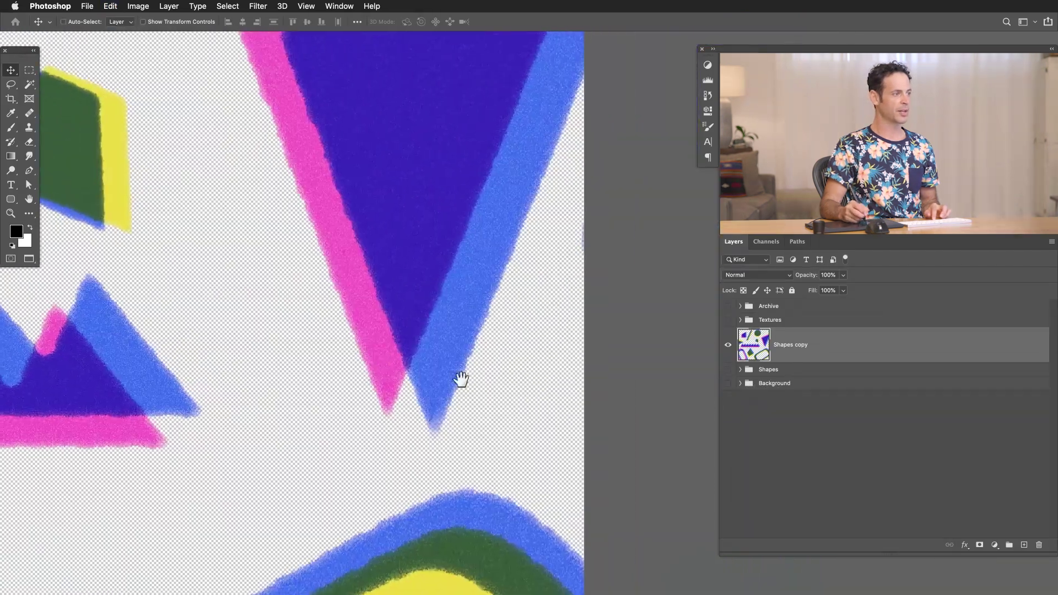
pyautogui.press('super+minus')
pyautogui.press('super+minus')
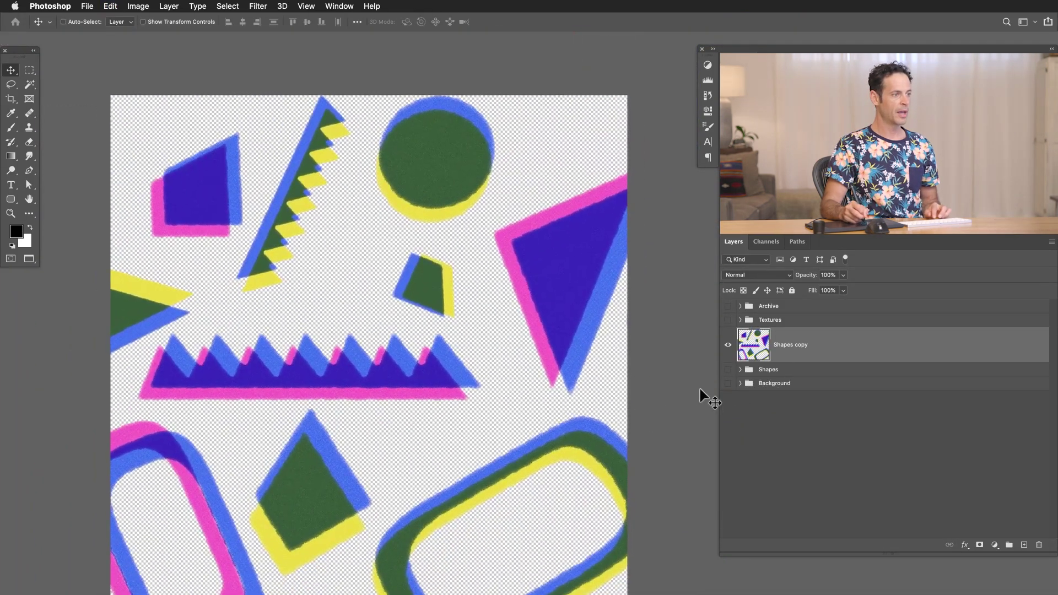
pyautogui.click(727, 384)
pyautogui.click(728, 320)
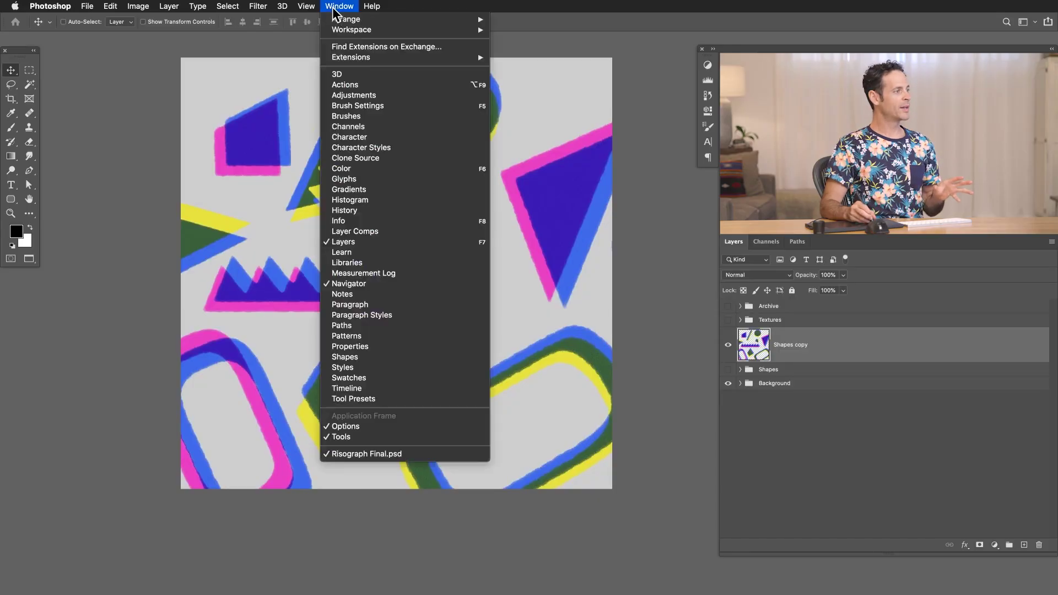
# - Create a frame animation, duplicate Shapes copy into Shapes copy 2, and add a second frame
pyautogui.click(347, 388)
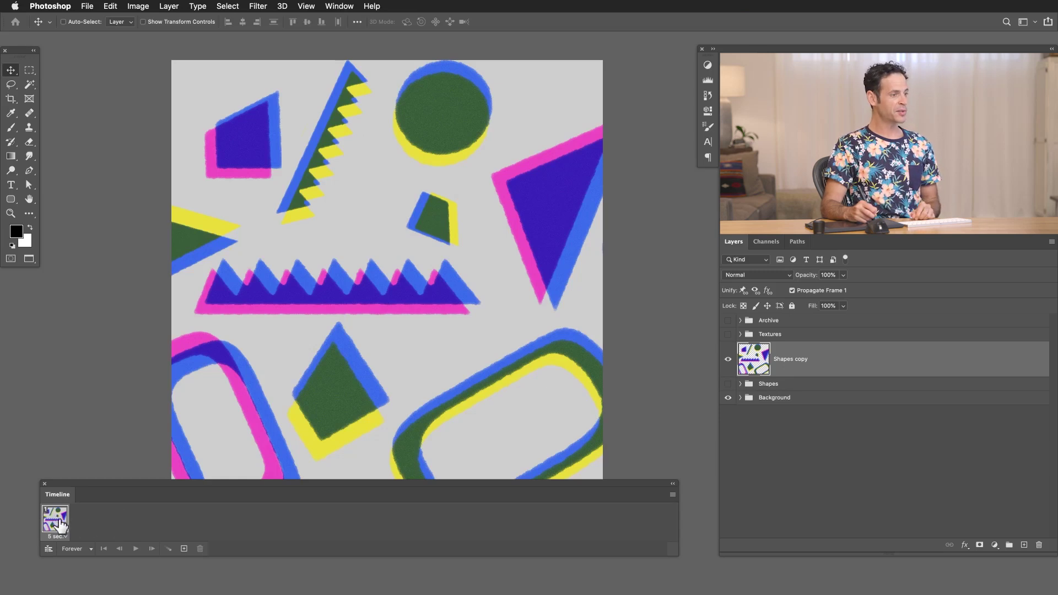
pyautogui.click(728, 359)
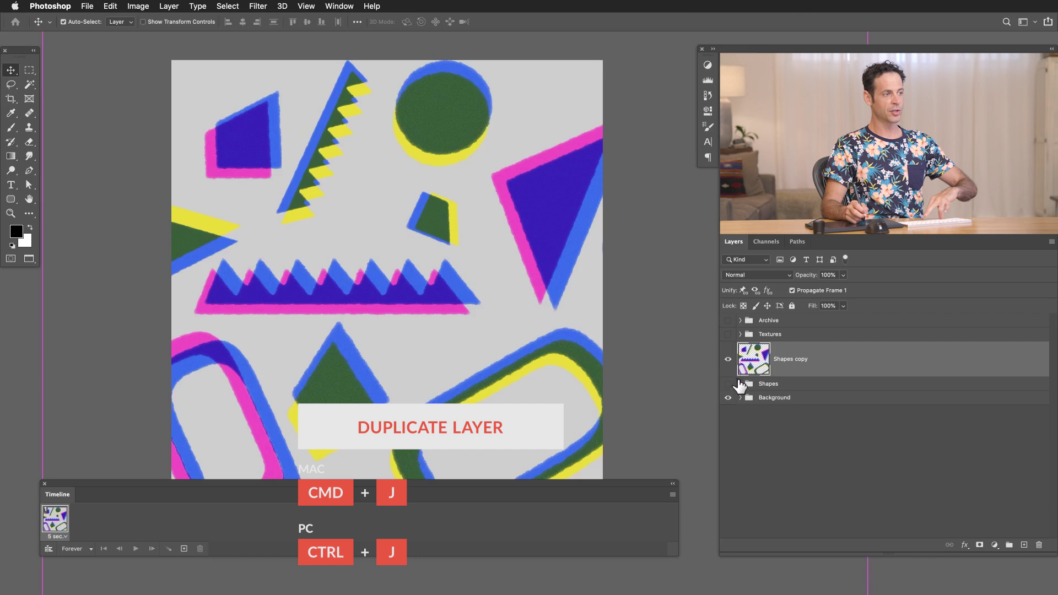
pyautogui.press('super+j')
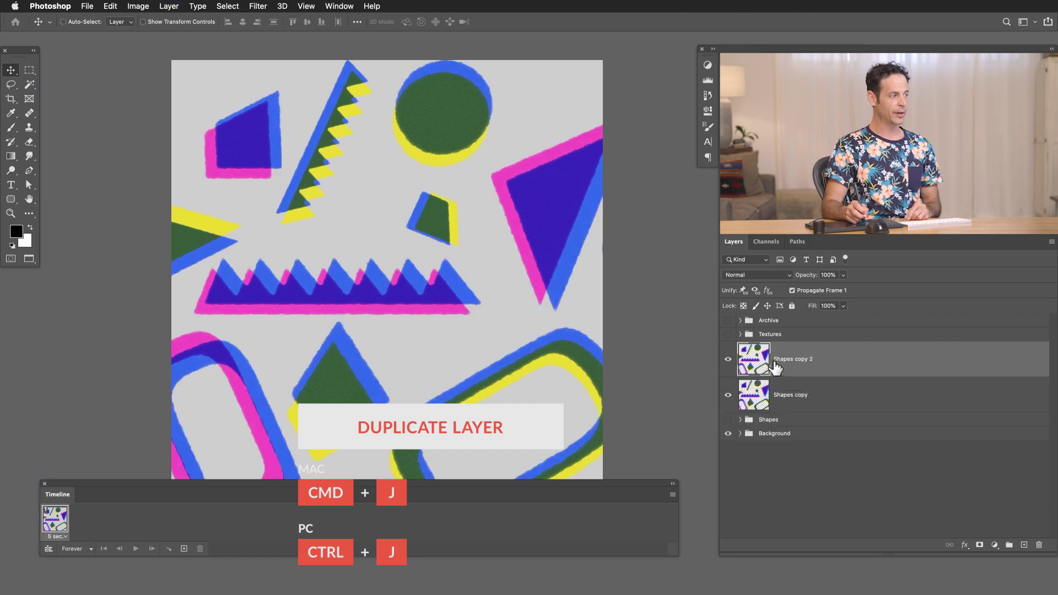
pyautogui.click(184, 549)
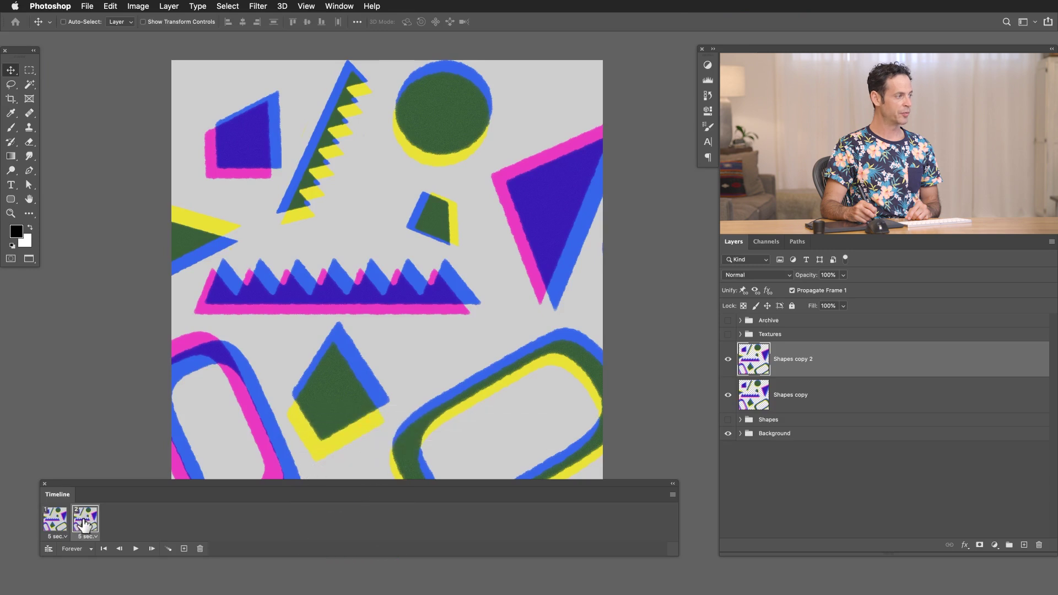
pyautogui.click(56, 524)
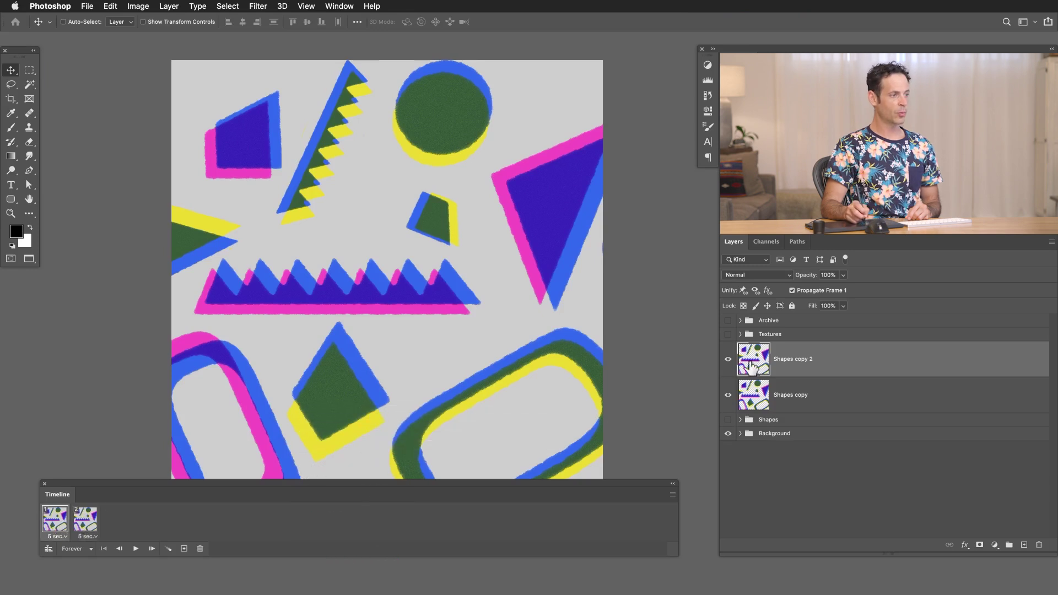
# - Hide Shapes copy 2 on frame 1; on frame 2 show it instead and rename it Frame 02
pyautogui.click(729, 359)
pyautogui.click(806, 397)
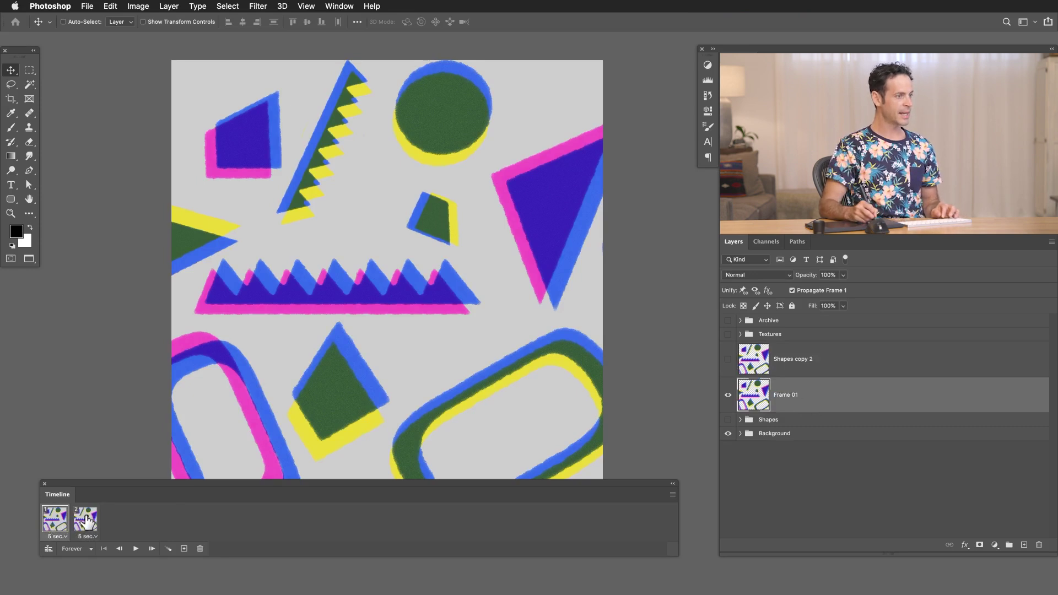
pyautogui.click(86, 521)
pyautogui.click(728, 394)
pyautogui.click(728, 359)
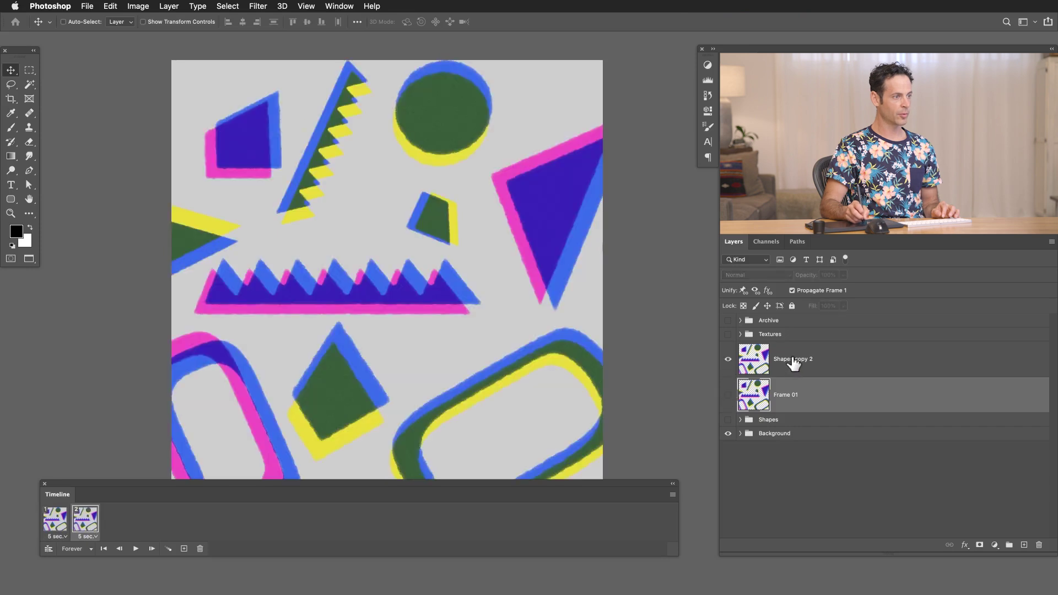
pyautogui.doubleClick(793, 359)
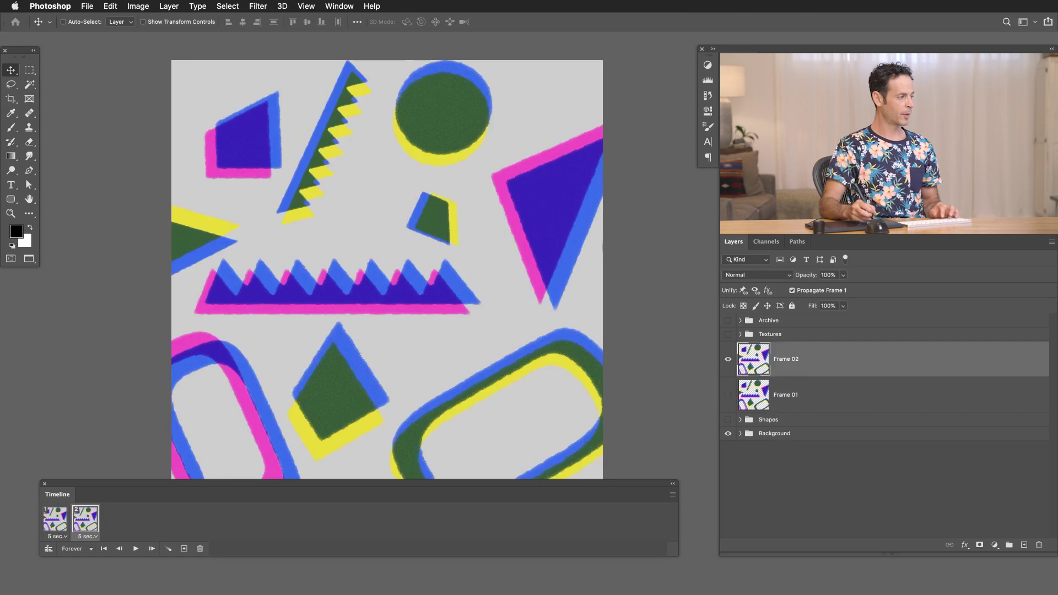
# - Confirm frame 1 shows Frame 01, then bring up frame 2's delay choices
pyautogui.click(61, 524)
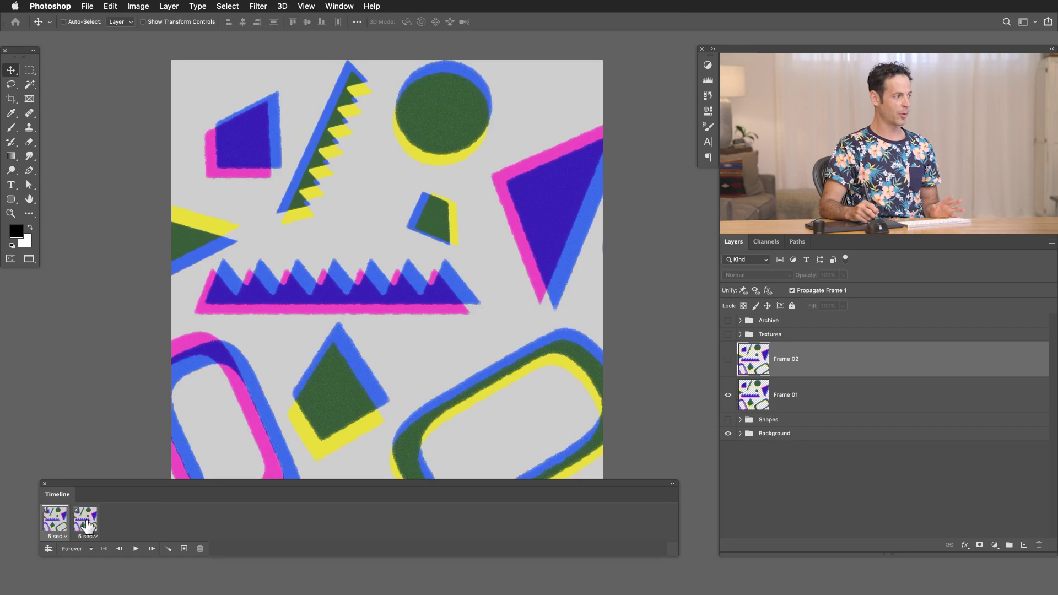
pyautogui.click(88, 521)
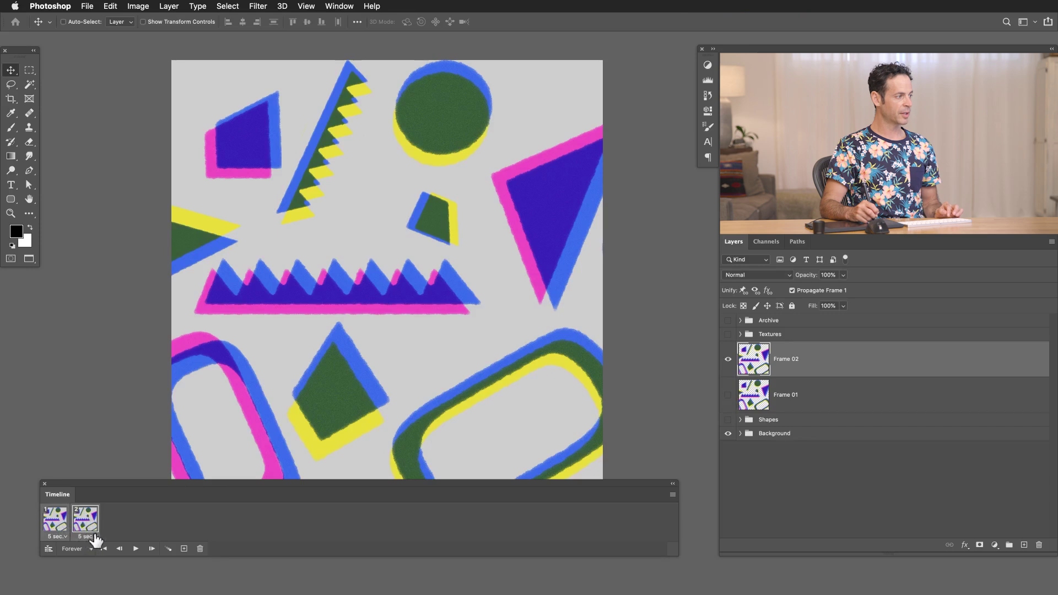
pyautogui.click(88, 536)
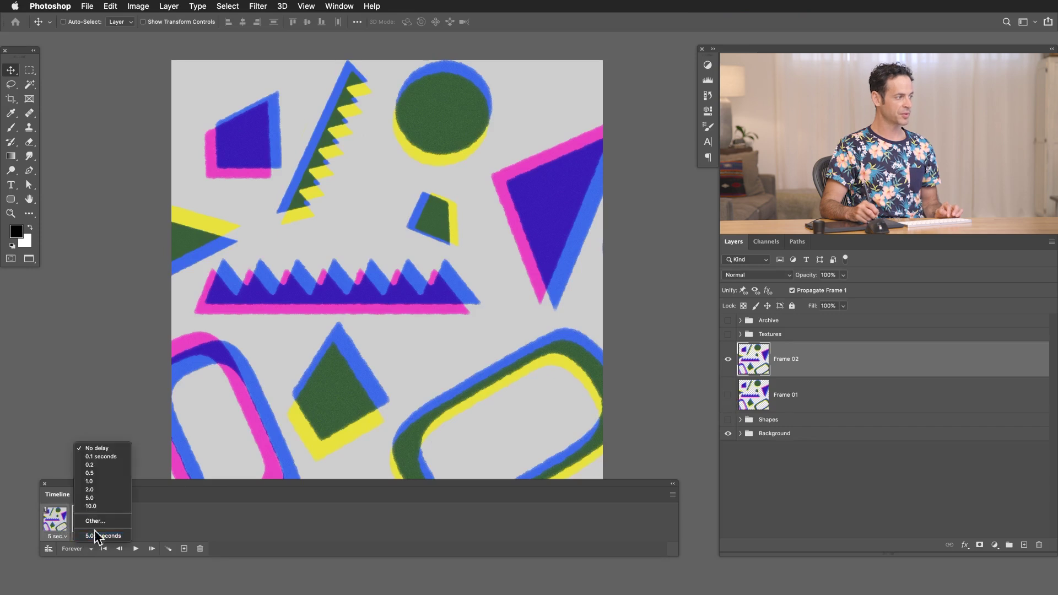
# - Set the frame delay to 1.0 second and play the two-frame loop
pyautogui.click(97, 483)
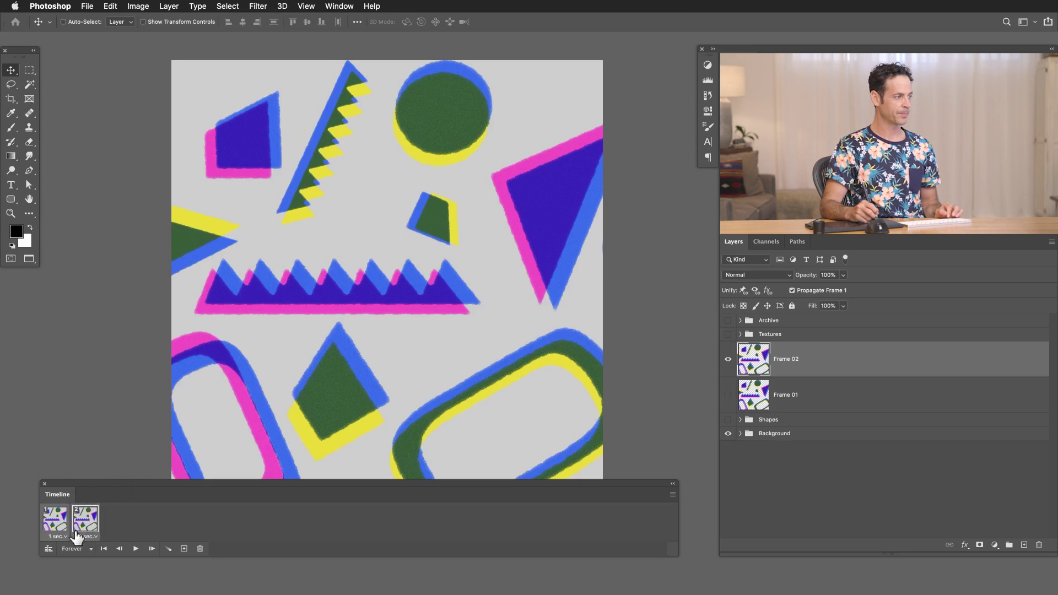
pyautogui.click(135, 549)
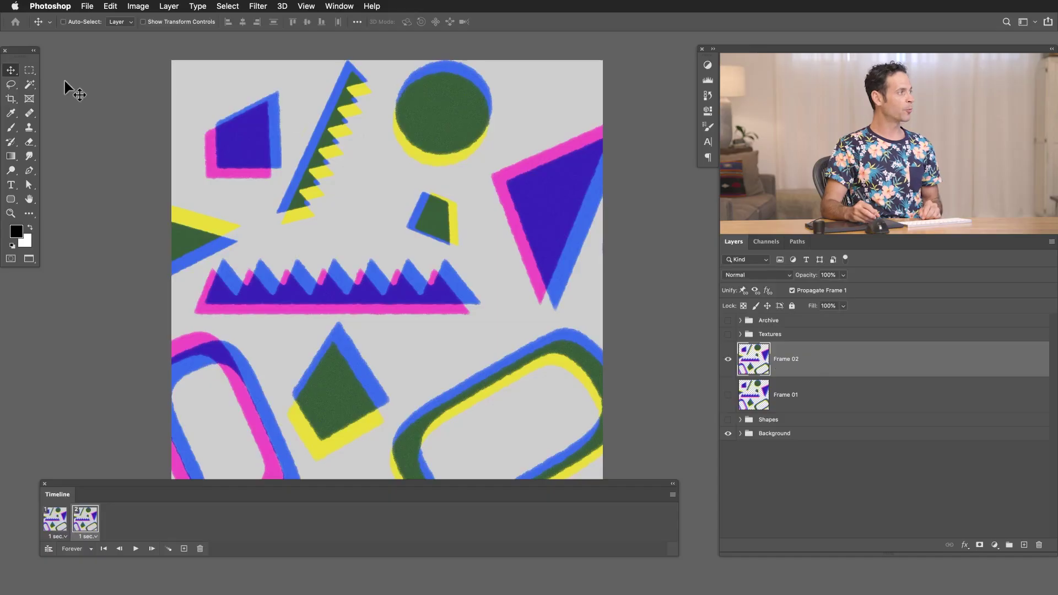
# - Lasso the green circle on Frame 02, nudge it up and right, and play the animation
pyautogui.click(11, 84)
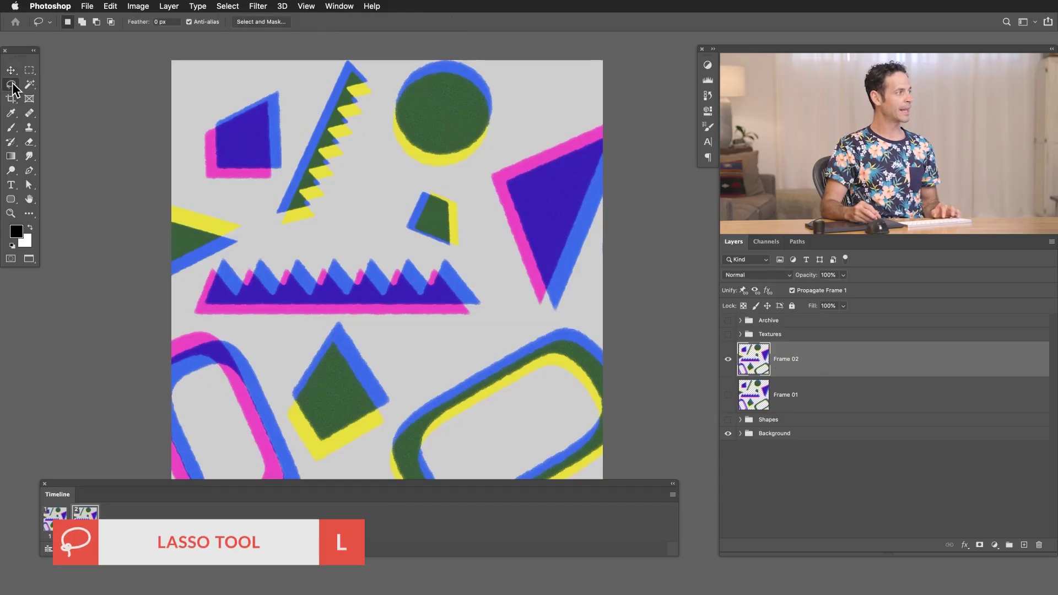
pyautogui.rightClick(13, 87)
pyautogui.click(56, 84)
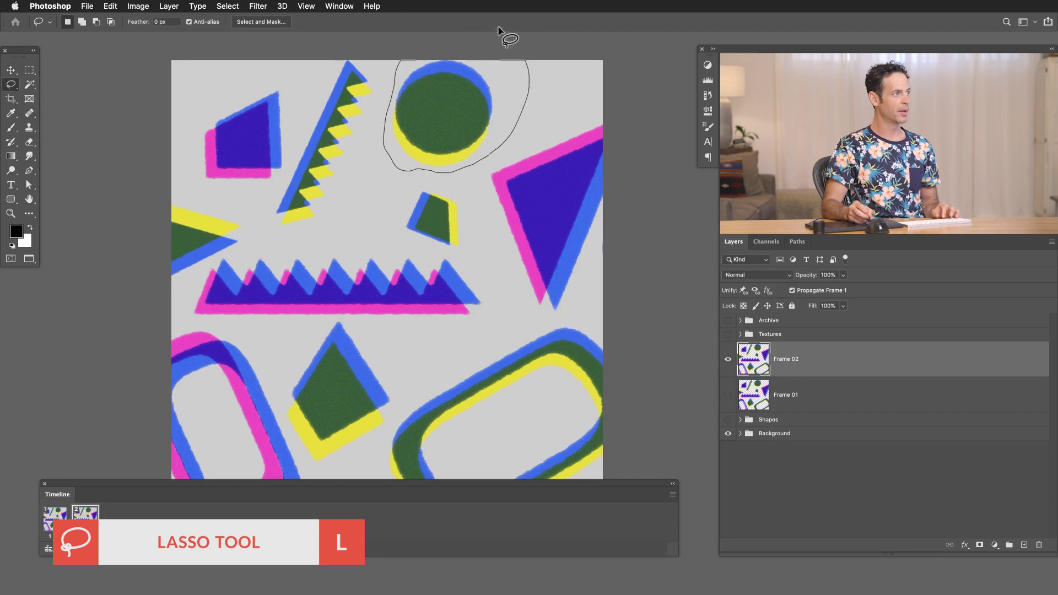
pyautogui.moveTo(497, 30); pyautogui.dragTo(396, 52)
pyautogui.click(10, 70)
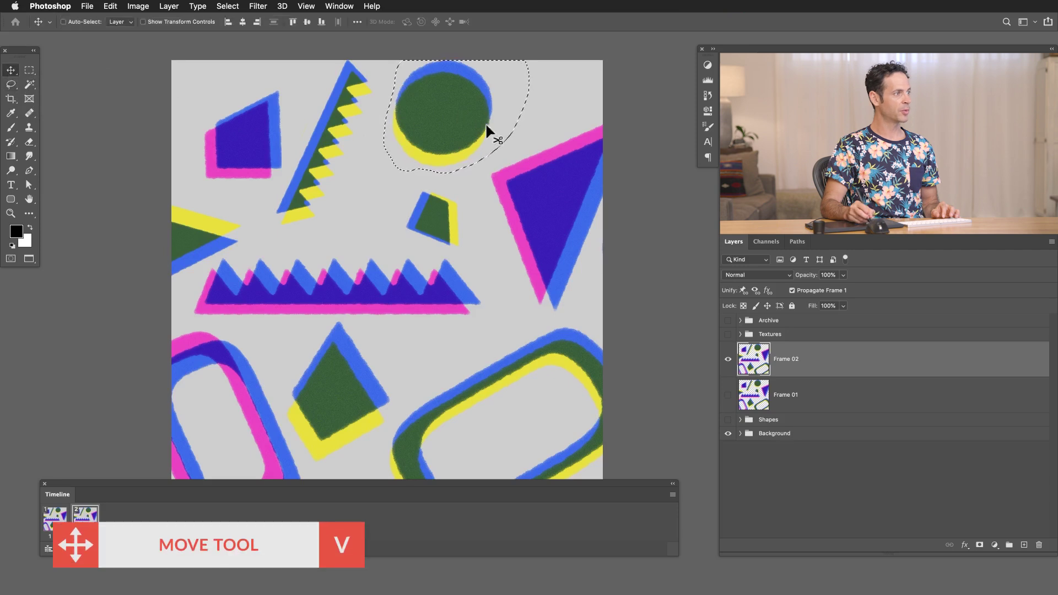
pyautogui.moveTo(485, 123); pyautogui.dragTo(482, 112)
pyautogui.hotkey('ctrl', 'd')
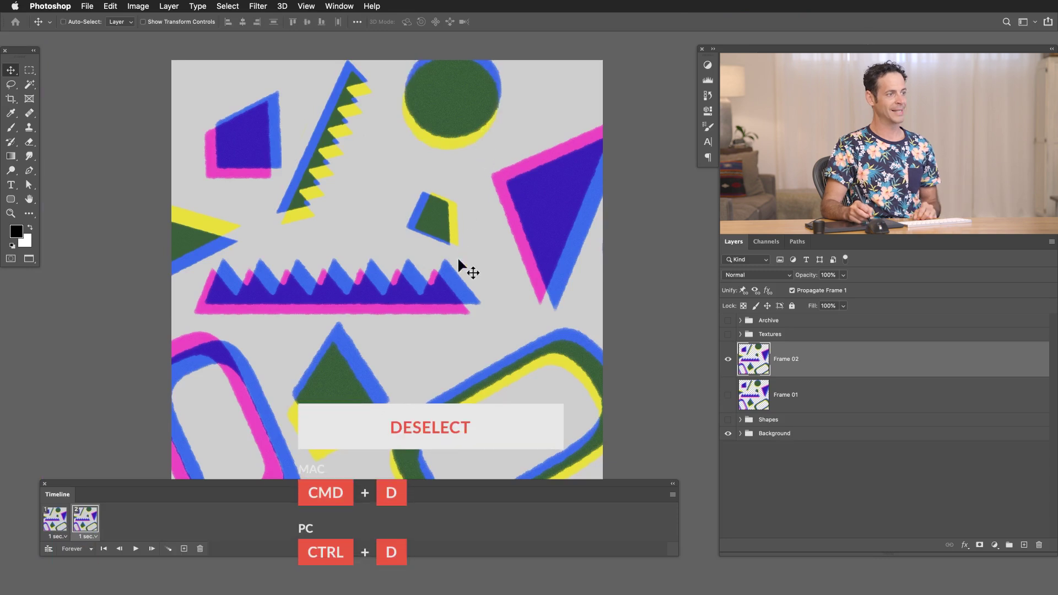
pyautogui.scroll(-1, 421, 346)
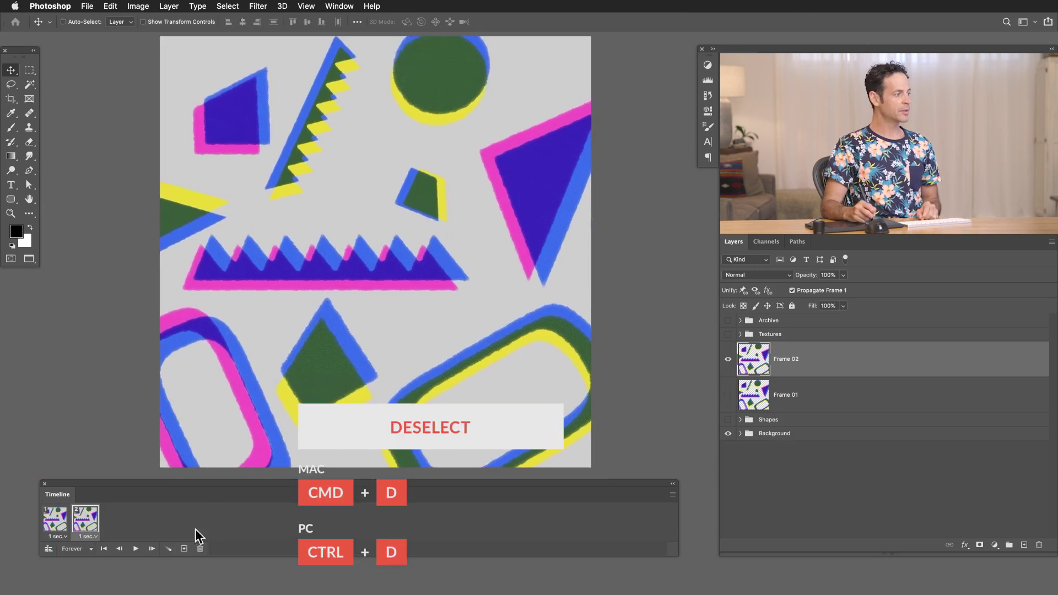
pyautogui.click(135, 549)
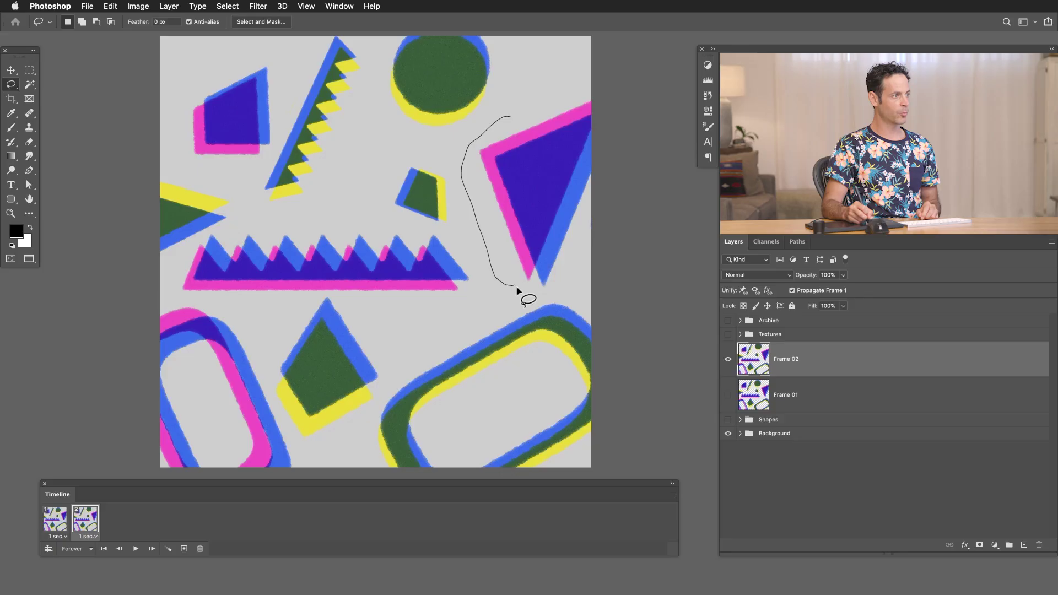
# - Nudge the right-hand triangle up and right and rotate it slightly
pyautogui.moveTo(520, 294)
pyautogui.mouseDown()
pyautogui.moveTo(564, 290)
pyautogui.moveTo(623, 99)
pyautogui.mouseUp()
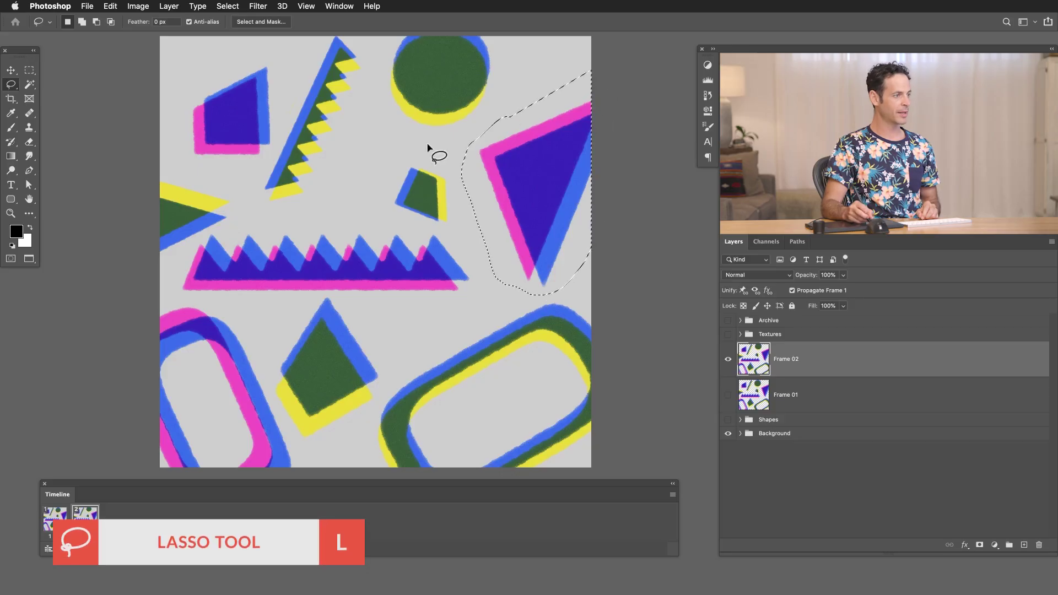
pyautogui.press('v')
pyautogui.moveTo(559, 208); pyautogui.dragTo(567, 201)
pyautogui.hotkey('ctrl', 't')
pyautogui.moveTo(634, 189); pyautogui.dragTo(623, 190)
pyautogui.press('Return')
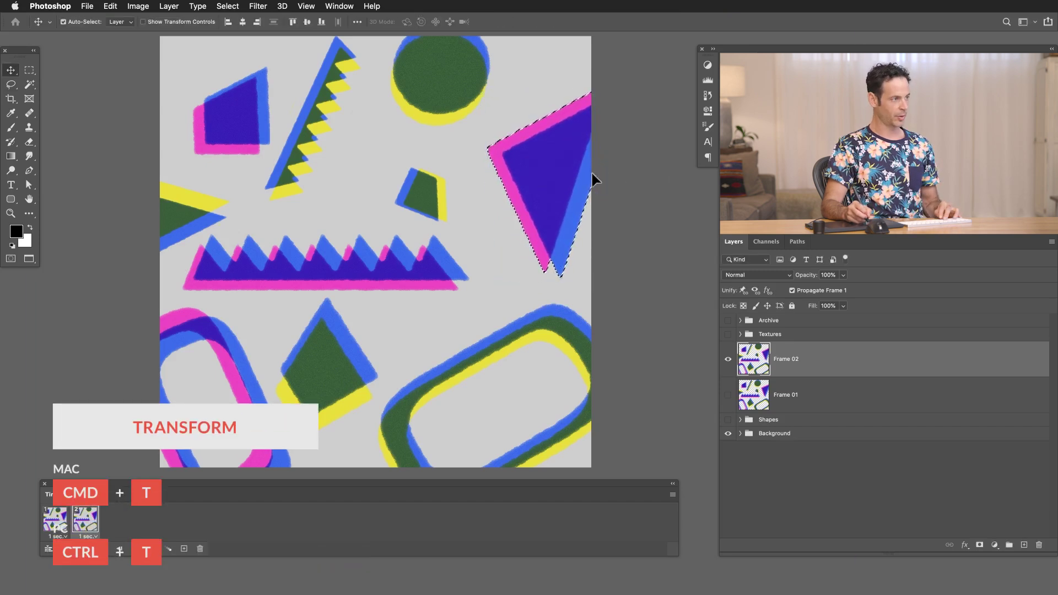
pyautogui.hotkey('ctrl', 'd')
pyautogui.scroll(-2, 473, 265)
# - Shift the lower-right rounded frame slightly and rotate it a little
pyautogui.press('l')
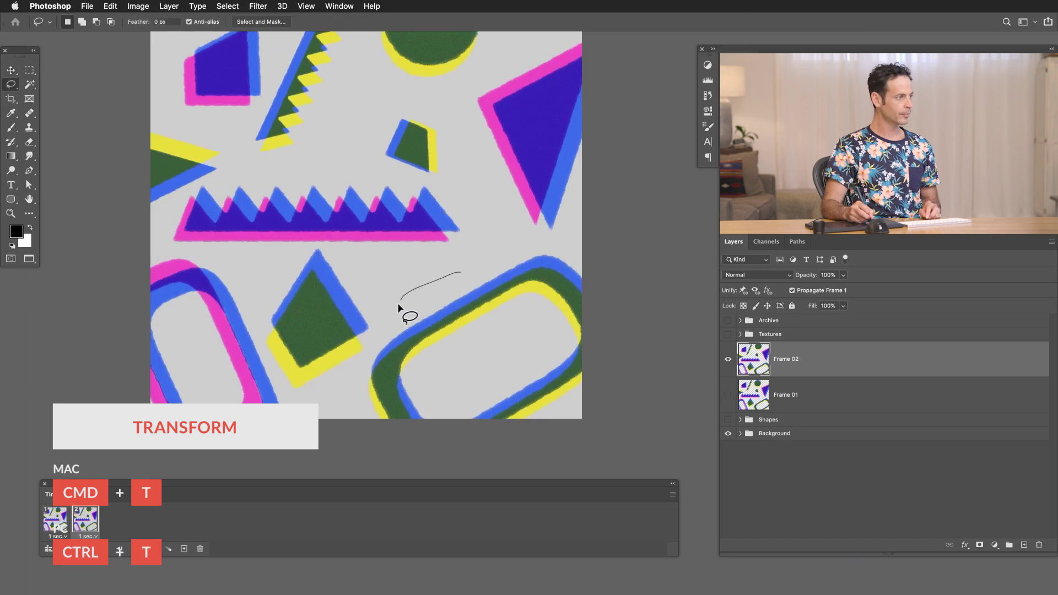
pyautogui.moveTo(398, 307)
pyautogui.mouseDown()
pyautogui.moveTo(364, 402)
pyautogui.moveTo(513, 465)
pyautogui.mouseUp()
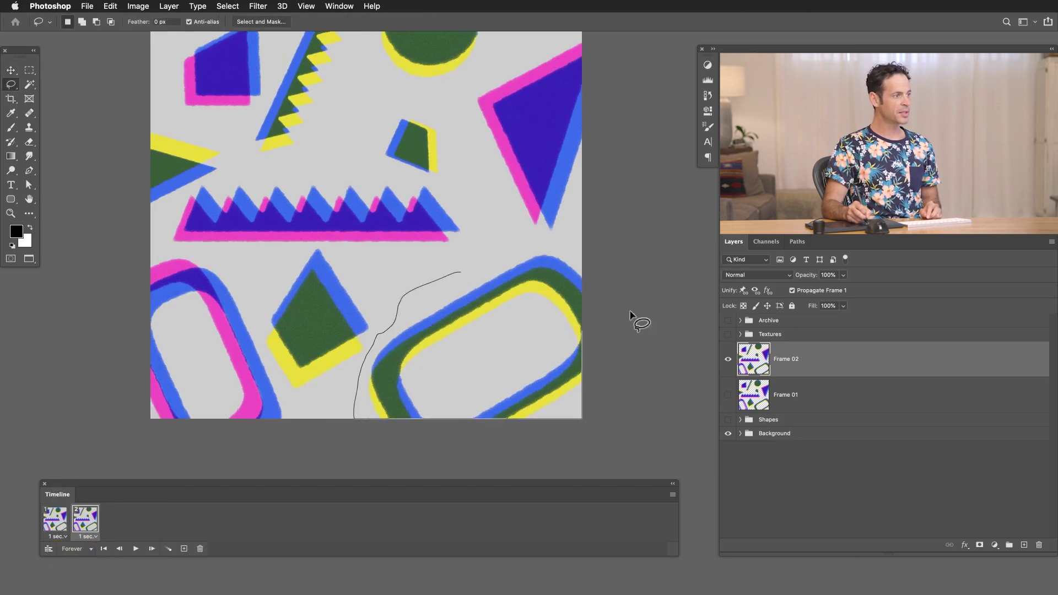
pyautogui.moveTo(511, 253); pyautogui.dragTo(489, 277)
pyautogui.press('v')
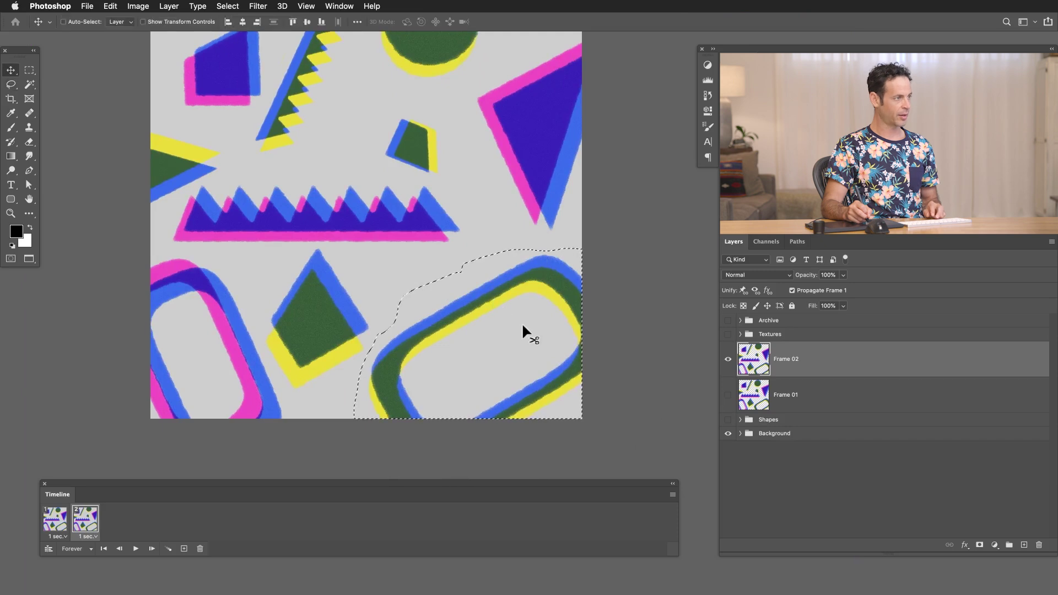
pyautogui.moveTo(521, 323); pyautogui.dragTo(530, 336)
pyautogui.hotkey('ctrl', 't')
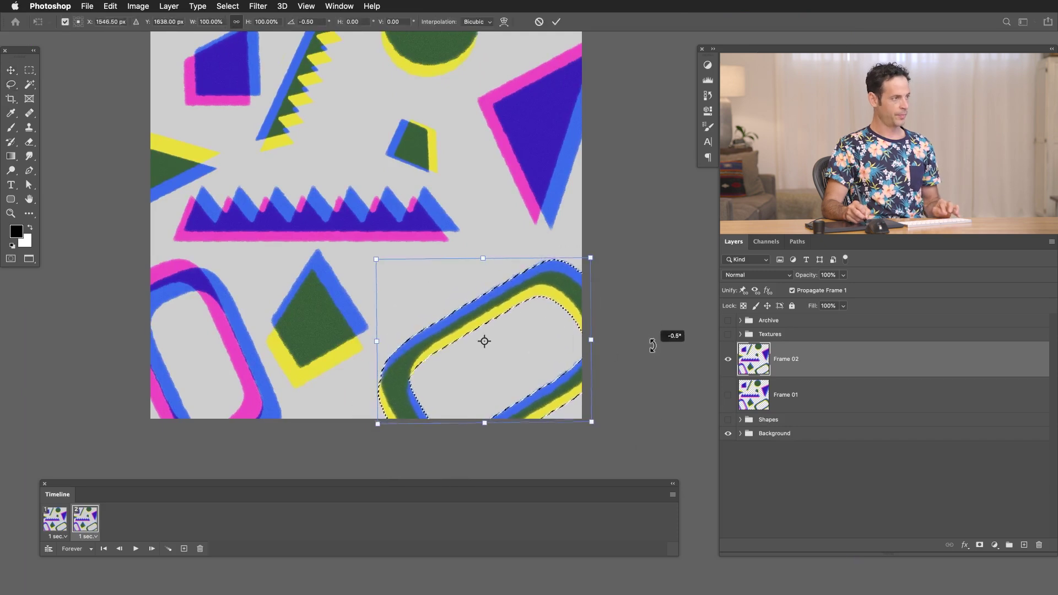
pyautogui.moveTo(670, 334); pyautogui.dragTo(638, 350)
pyautogui.press('Return')
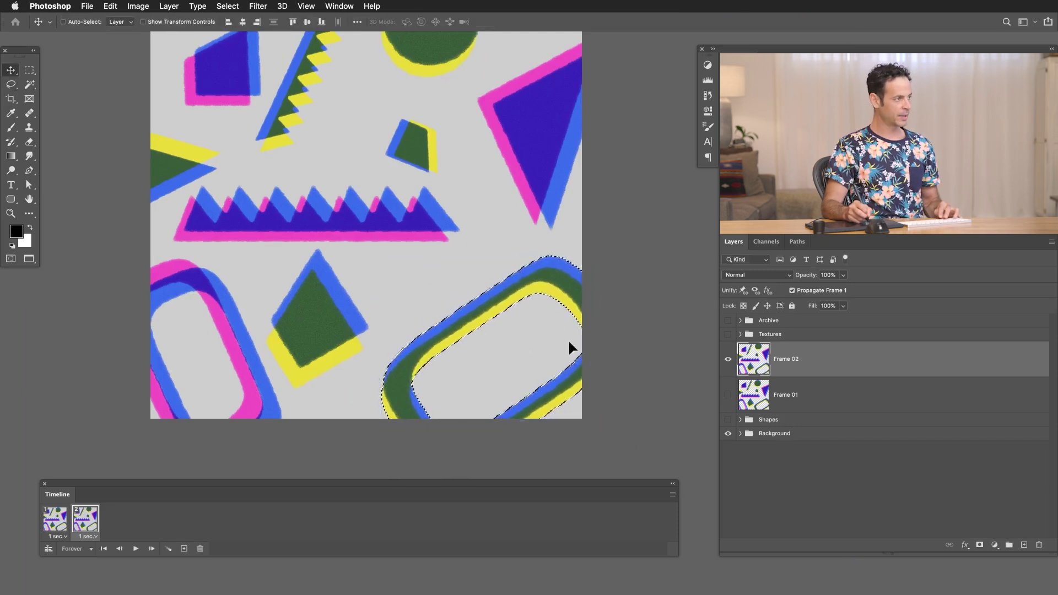
pyautogui.hotkey('ctrl', 'd')
# - Lasso the green diamond and rotate it slightly
pyautogui.press('l')
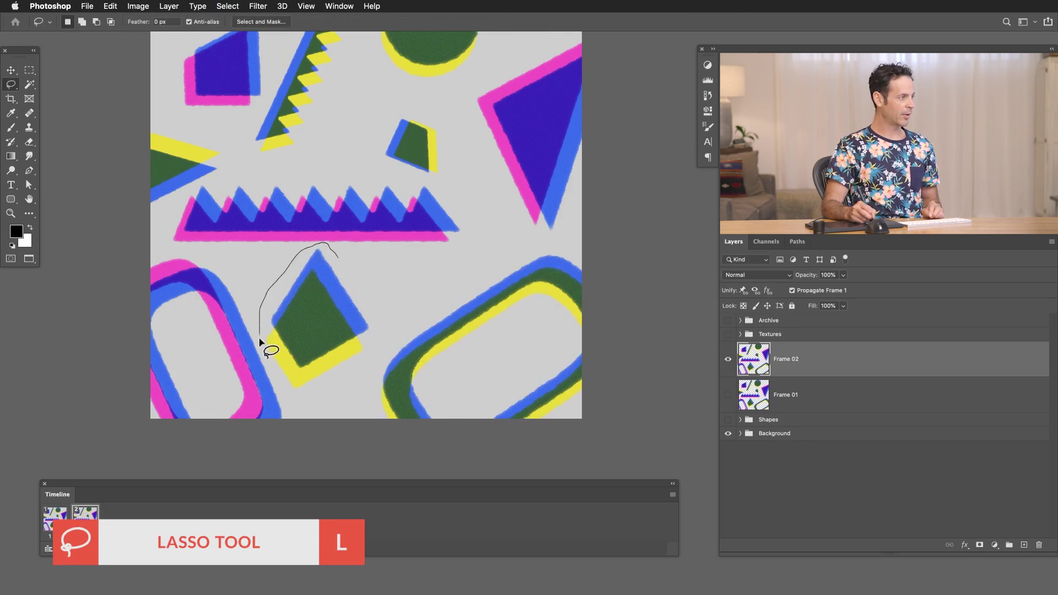
pyautogui.moveTo(272, 375)
pyautogui.mouseDown()
pyautogui.moveTo(323, 408)
pyautogui.moveTo(385, 309)
pyautogui.moveTo(392, 338)
pyautogui.moveTo(356, 342)
pyautogui.moveTo(364, 347)
pyautogui.mouseUp()
pyautogui.press('super+t')
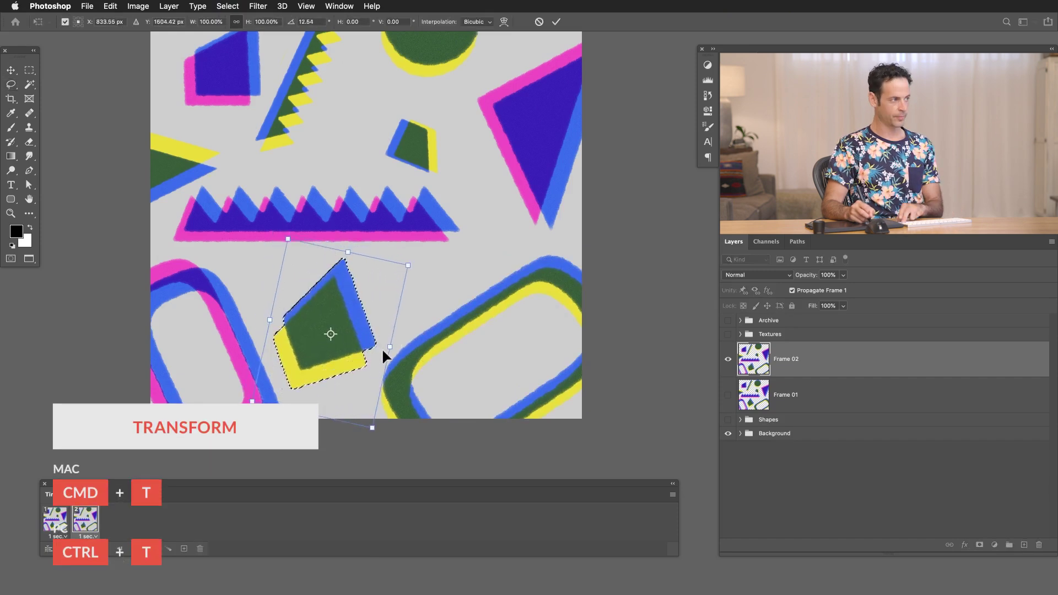
pyautogui.press('Return')
pyautogui.press('super+d')
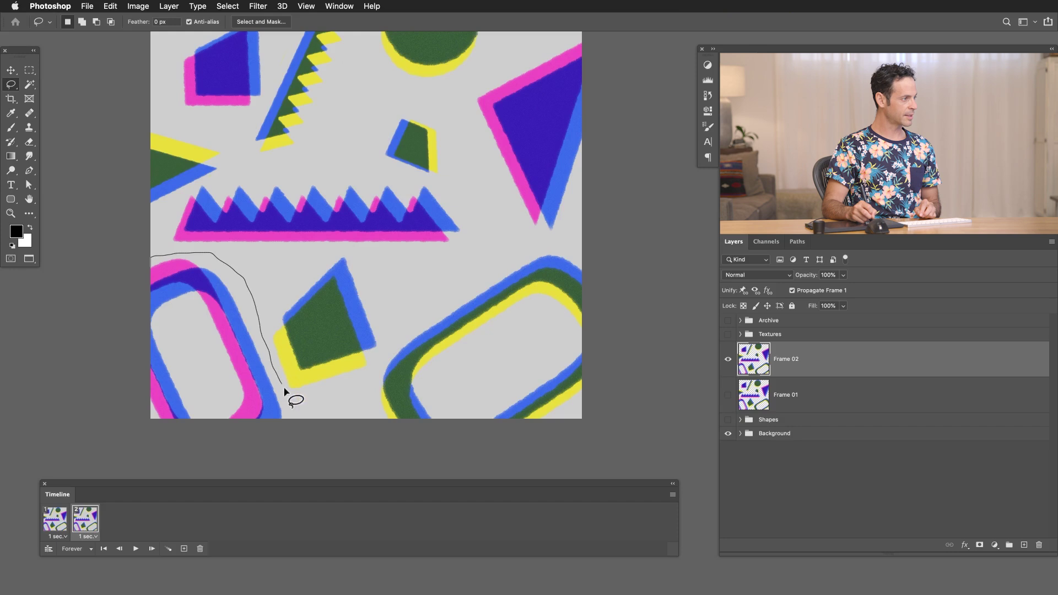
# - Nudge the lower-left pink frame slightly and begin lassoing the zigzag strip
pyautogui.press('v')
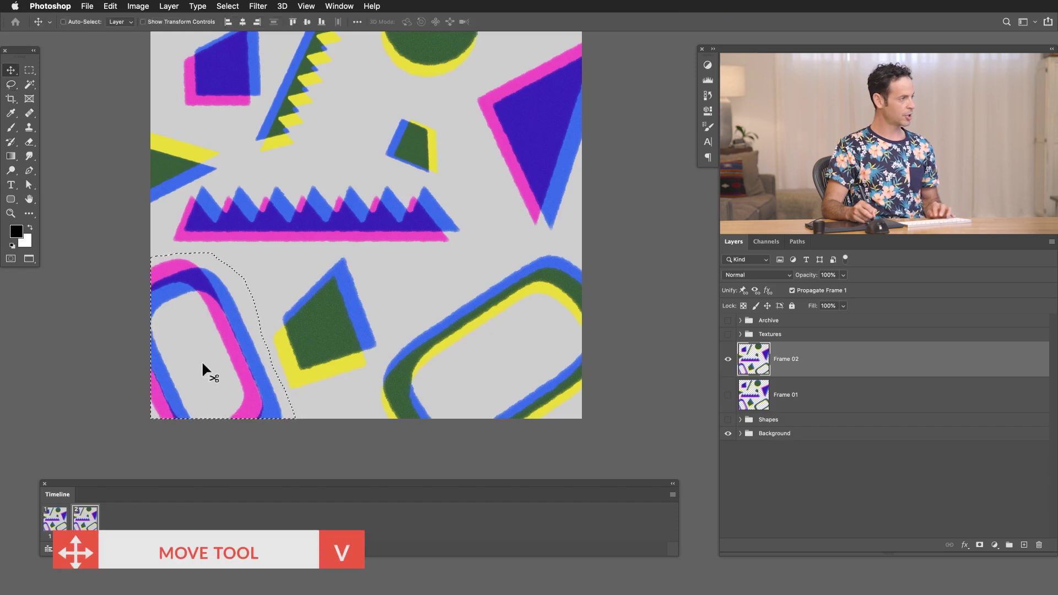
pyautogui.moveTo(202, 361); pyautogui.dragTo(205, 362)
pyautogui.press('super+d')
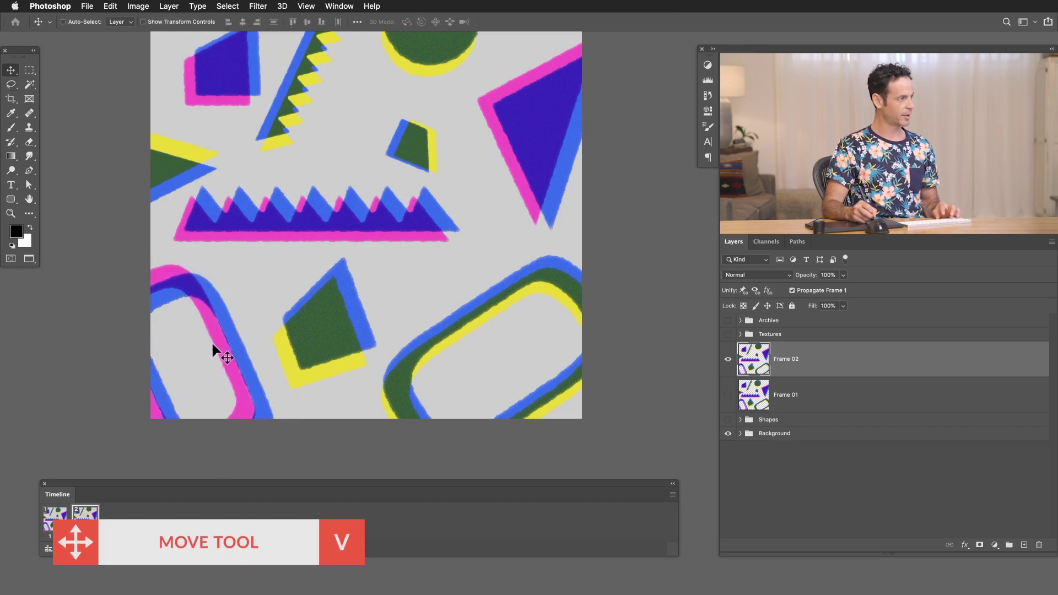
pyautogui.scroll(5, 220, 353)
pyautogui.hscroll(-3, 221, 353)
pyautogui.press('l')
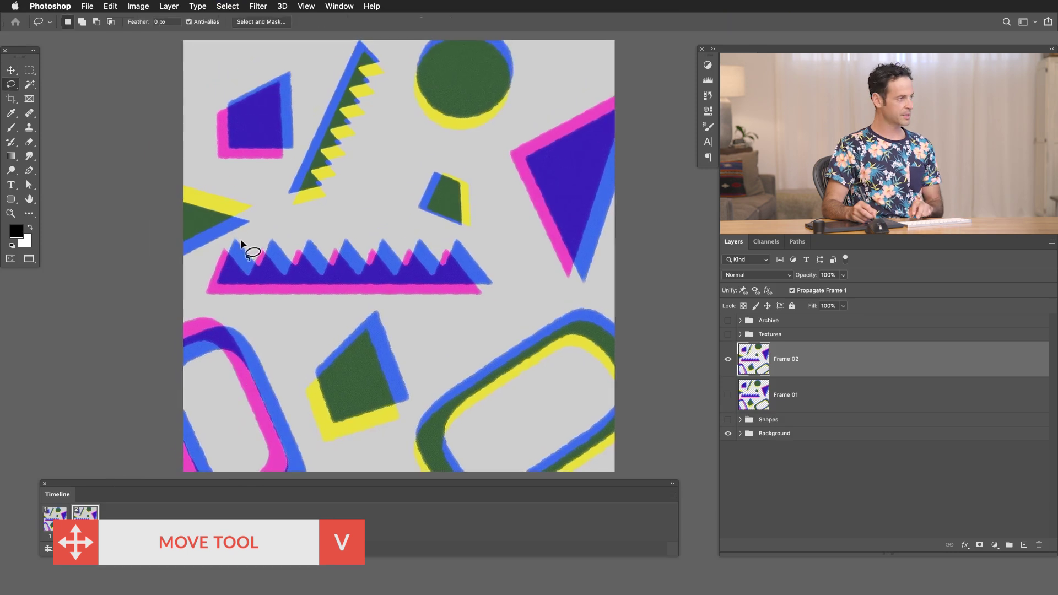
pyautogui.moveTo(245, 232); pyautogui.dragTo(193, 294)
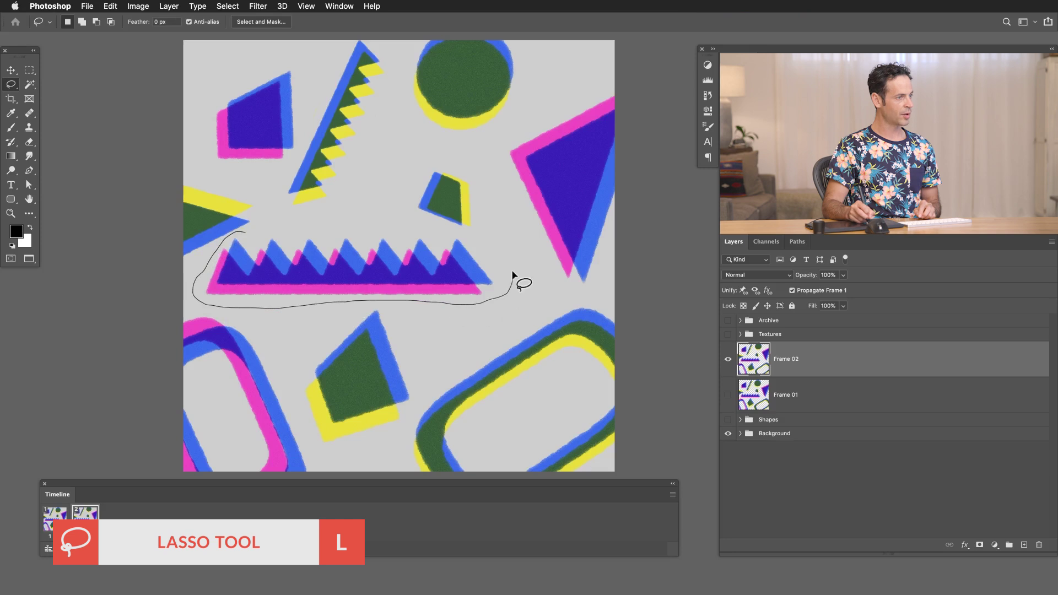
# - Rotate the zigzag strip slightly and move it down and right
pyautogui.moveTo(463, 231); pyautogui.dragTo(246, 232)
pyautogui.press('super+t')
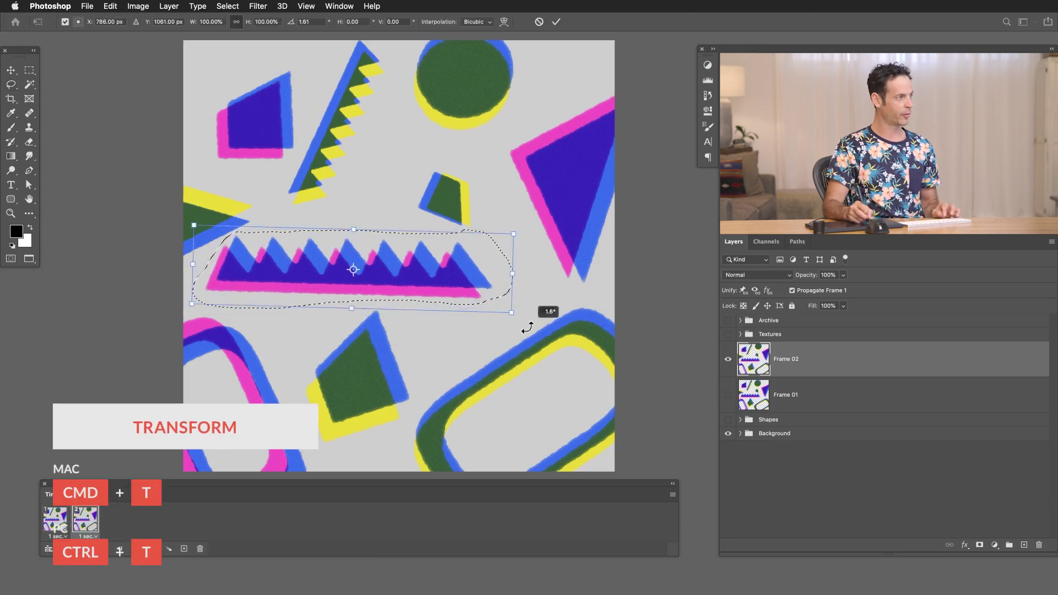
pyautogui.moveTo(524, 319); pyautogui.dragTo(518, 326)
pyautogui.moveTo(432, 290); pyautogui.dragTo(451, 298)
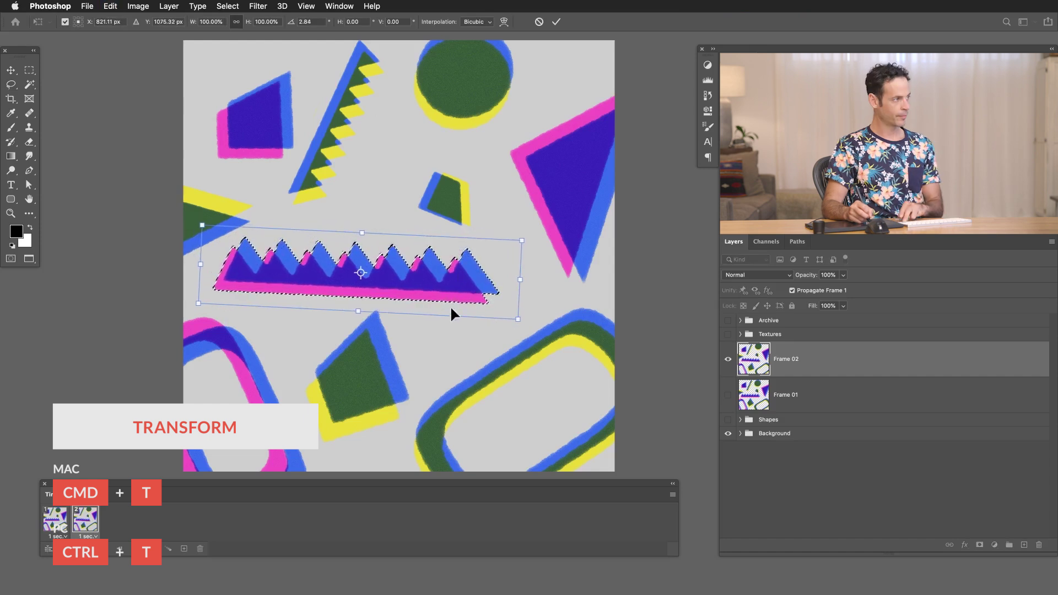
pyautogui.press('Return')
pyautogui.press('super+d')
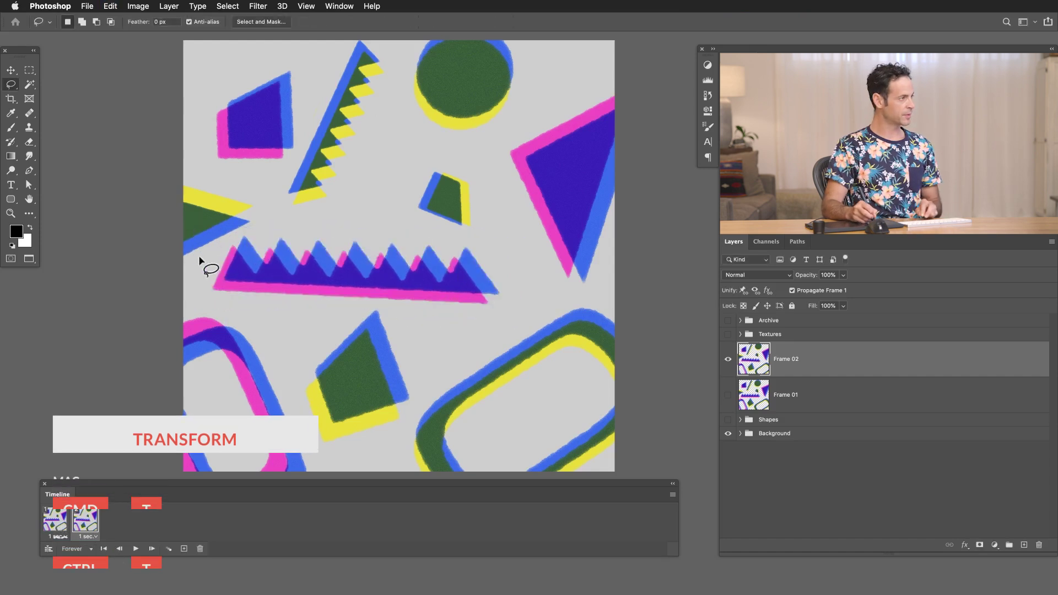
# - Lasso the yellow-and-green triangle at the left edge and nudge it to a new spot
pyautogui.moveTo(194, 263); pyautogui.dragTo(214, 254)
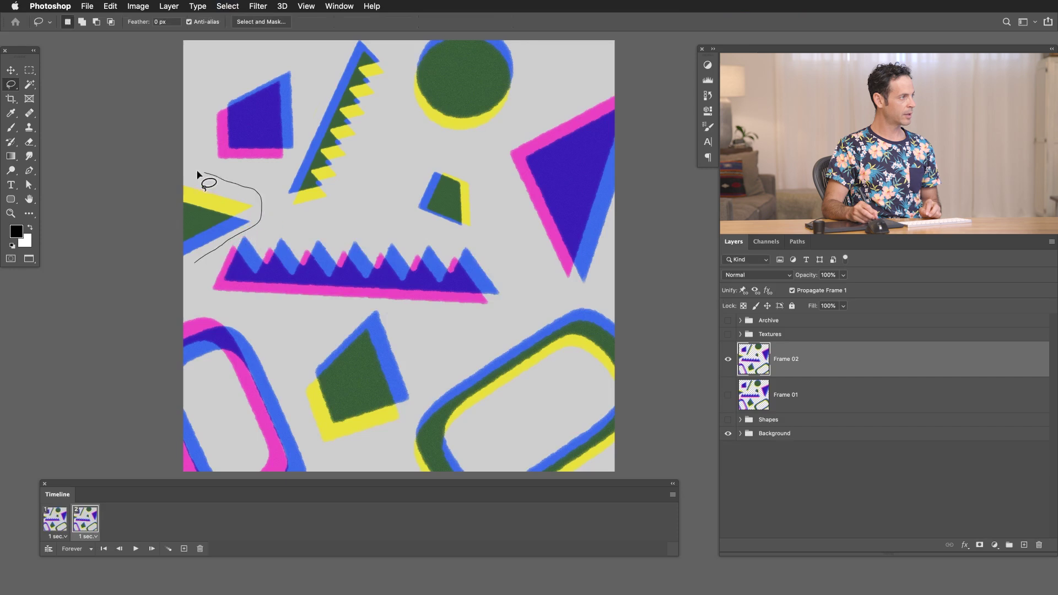
pyautogui.moveTo(151, 298)
pyautogui.mouseDown()
pyautogui.moveTo(197, 261)
pyautogui.moveTo(218, 224)
pyautogui.moveTo(210, 217)
pyautogui.mouseUp()
pyautogui.press('v')
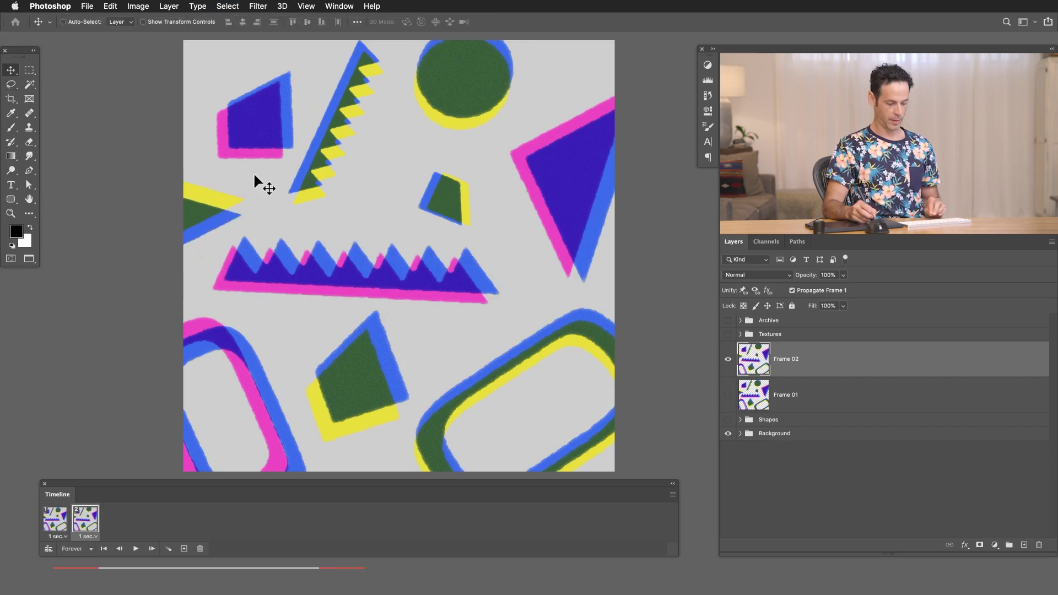
# - Rotate the purple quadrilateral at the top left slightly
pyautogui.press('l')
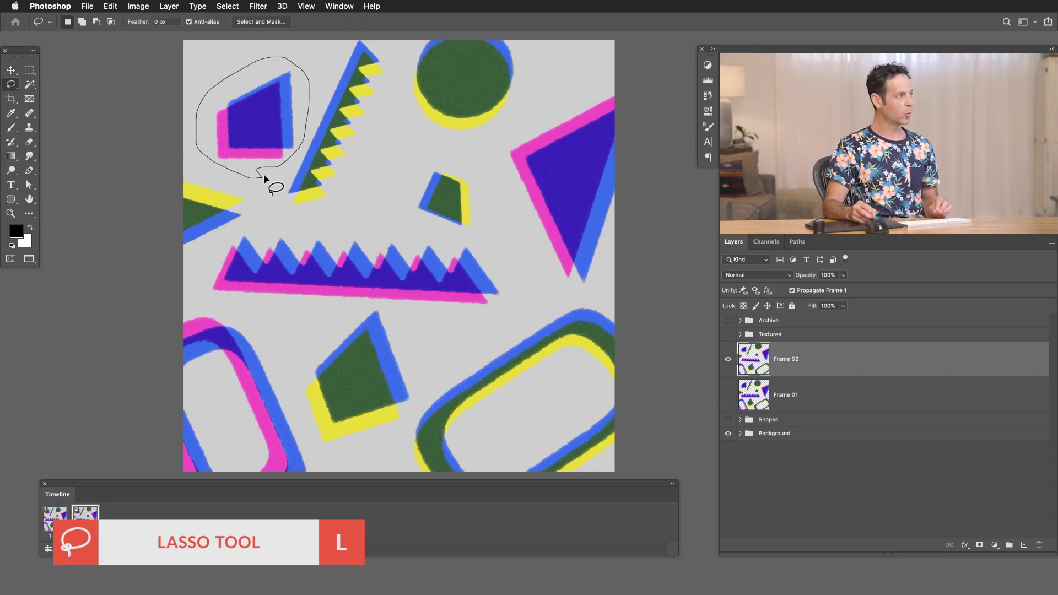
pyautogui.moveTo(264, 179)
pyautogui.mouseDown()
pyautogui.moveTo(285, 161)
pyautogui.moveTo(265, 138)
pyautogui.mouseUp()
pyautogui.press('super+t')
pyautogui.press('Return')
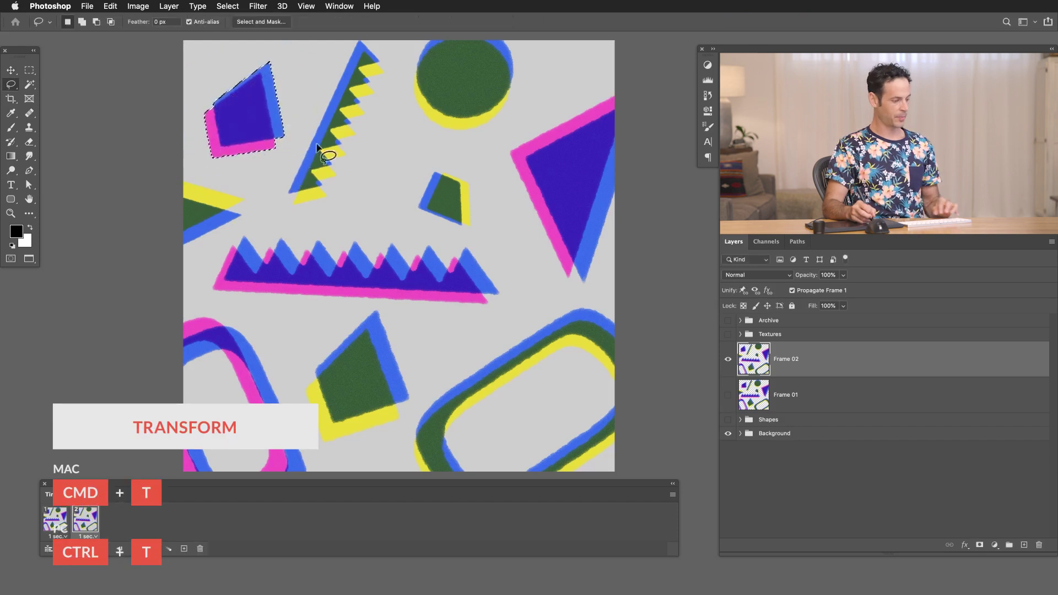
# - Rotate the tall zigzag near the top about 3.5° around its tip
pyautogui.moveTo(339, 153); pyautogui.dragTo(336, 191)
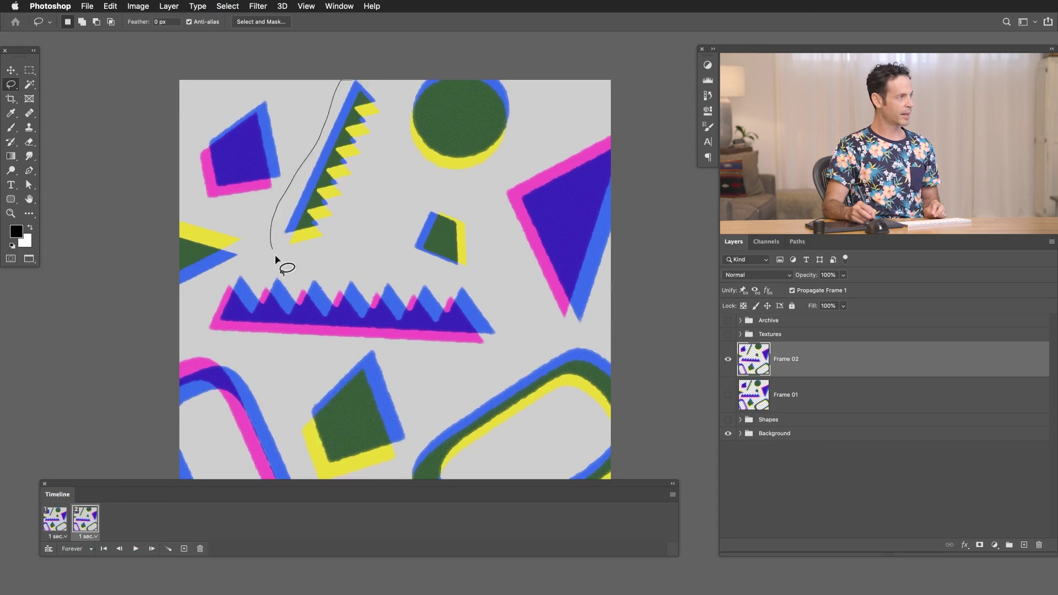
pyautogui.moveTo(380, 86); pyautogui.dragTo(380, 83)
pyautogui.press('super+t')
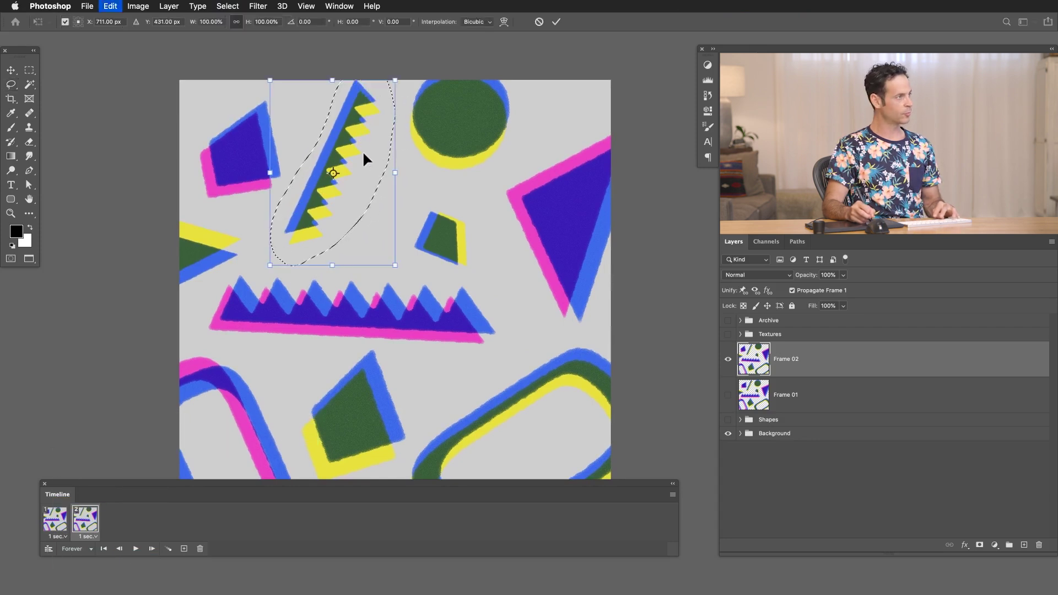
pyautogui.moveTo(334, 174); pyautogui.dragTo(357, 92)
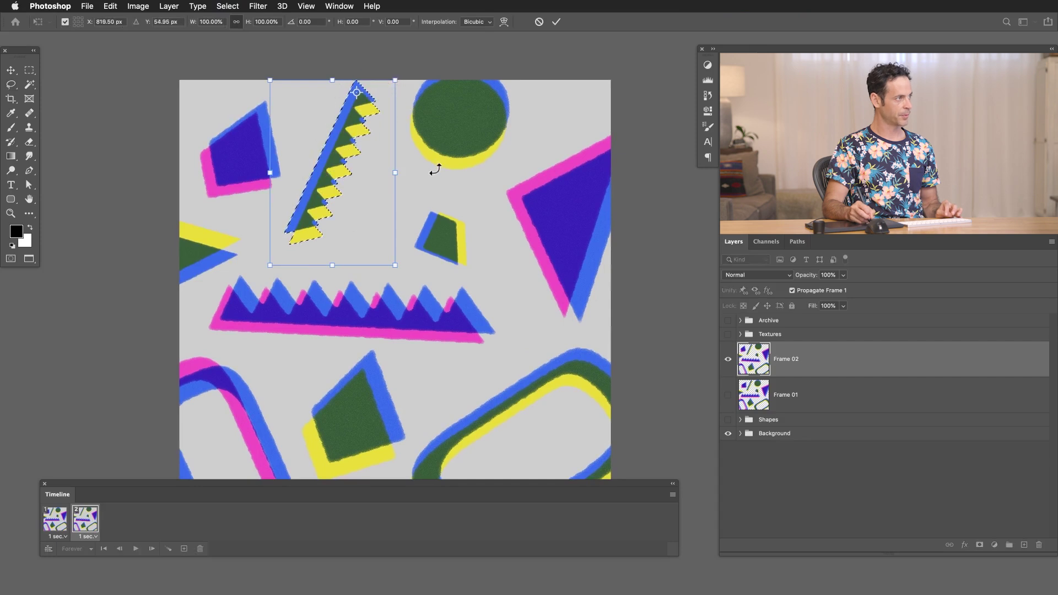
pyautogui.moveTo(432, 166); pyautogui.dragTo(433, 176)
pyautogui.press('Return')
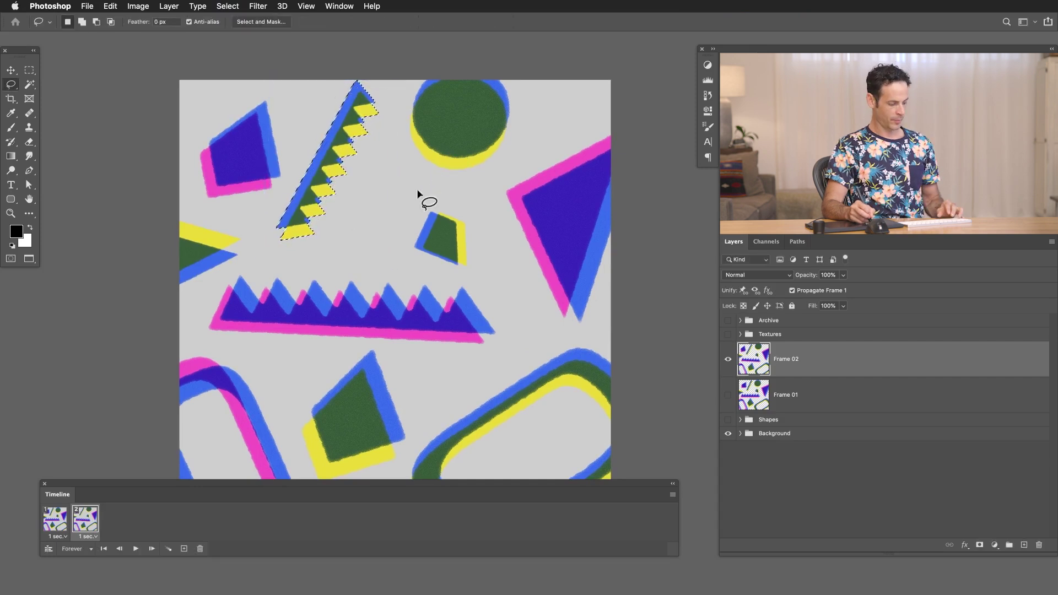
pyautogui.press('super+d')
pyautogui.scroll(-3, 413, 248)
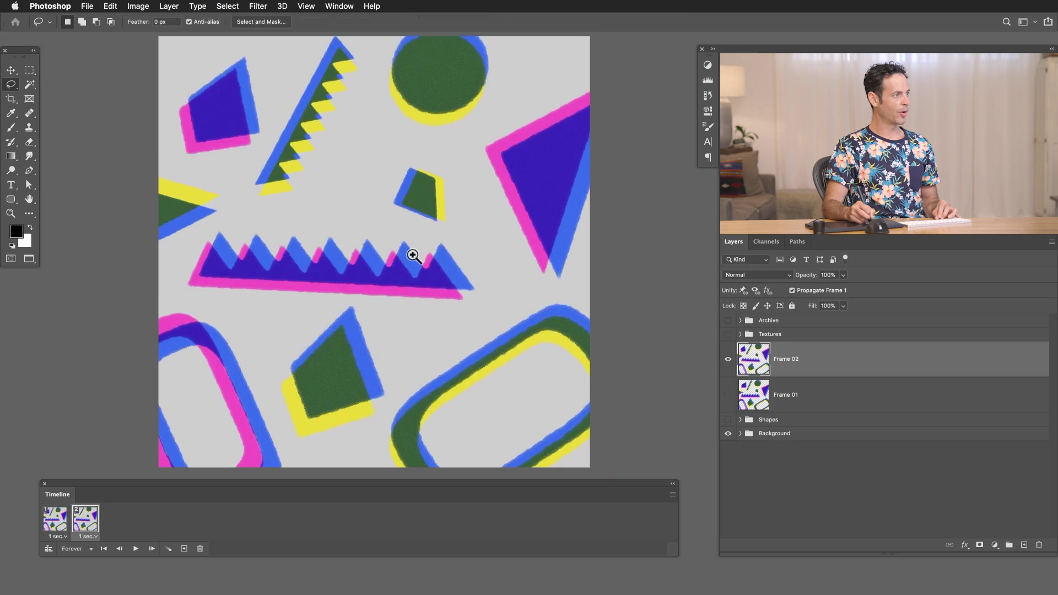
pyautogui.scroll(-1, 398, 257)
# - Rotate the small green shape near the centre about 34° in Frame 02, previewing the animation before and after
pyautogui.click(135, 548)
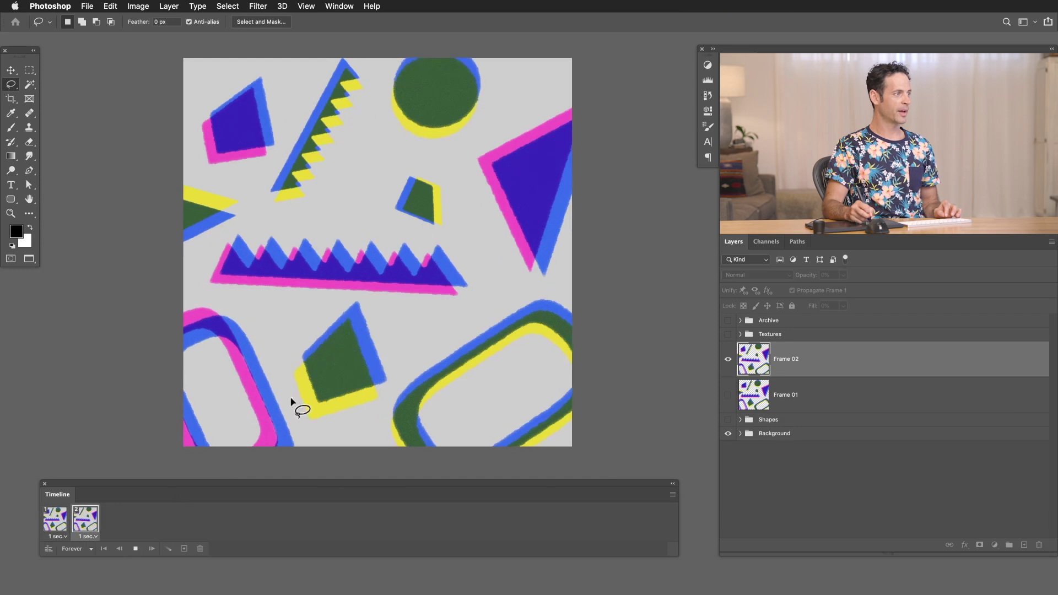
pyautogui.click(135, 551)
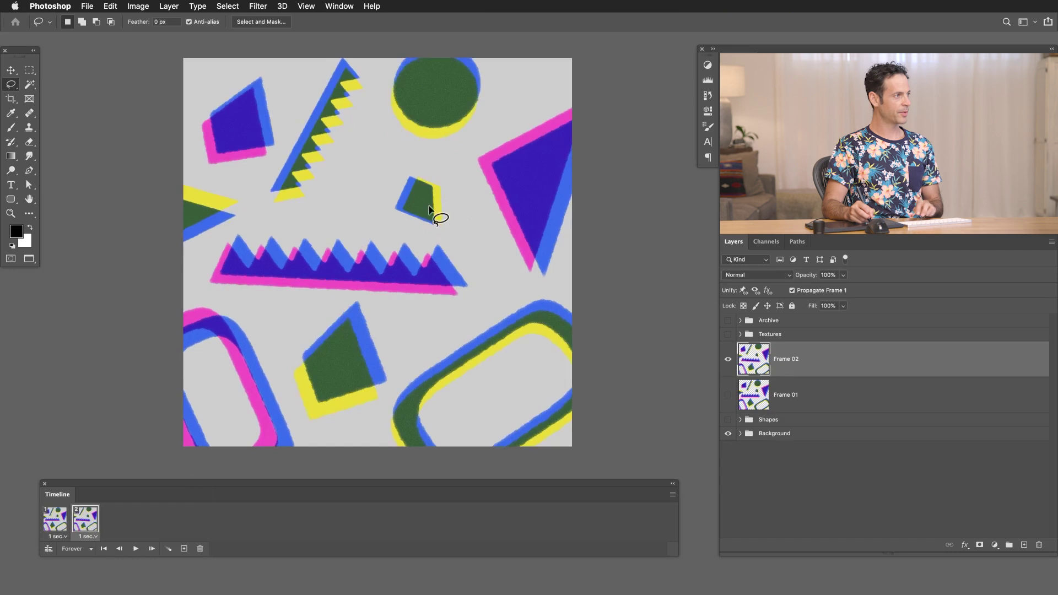
pyautogui.moveTo(418, 162); pyautogui.dragTo(413, 161)
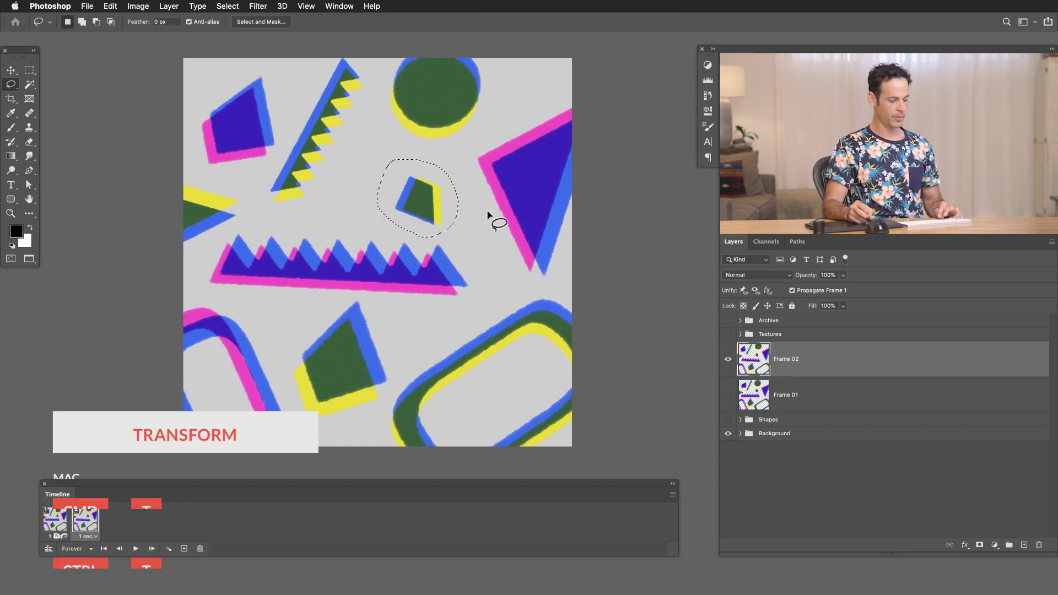
pyautogui.press('super+t')
pyautogui.moveTo(491, 210); pyautogui.dragTo(463, 242)
pyautogui.press('Return')
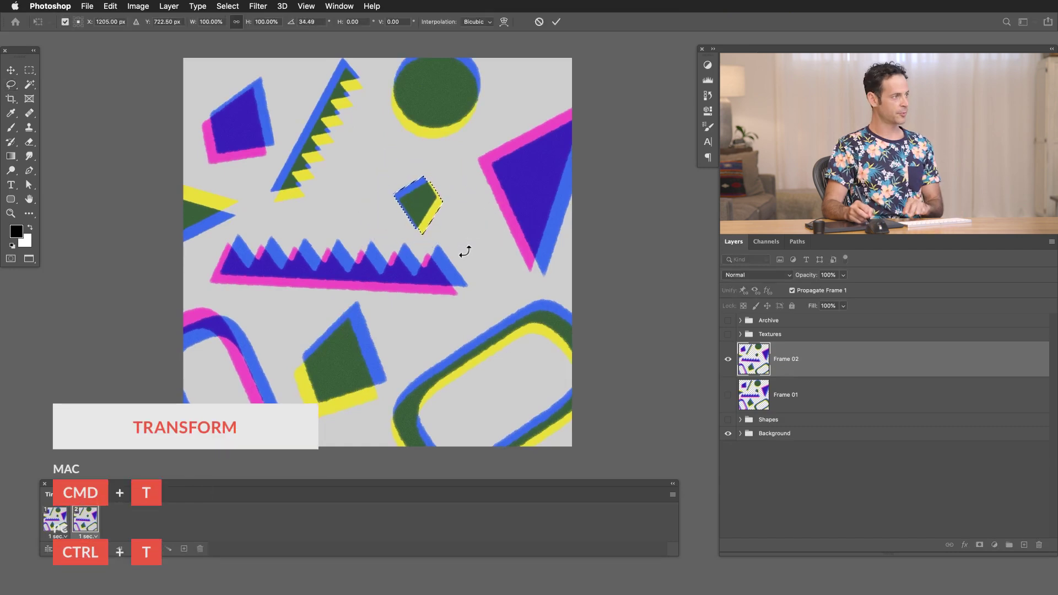
pyautogui.press('super+d')
pyautogui.click(136, 549)
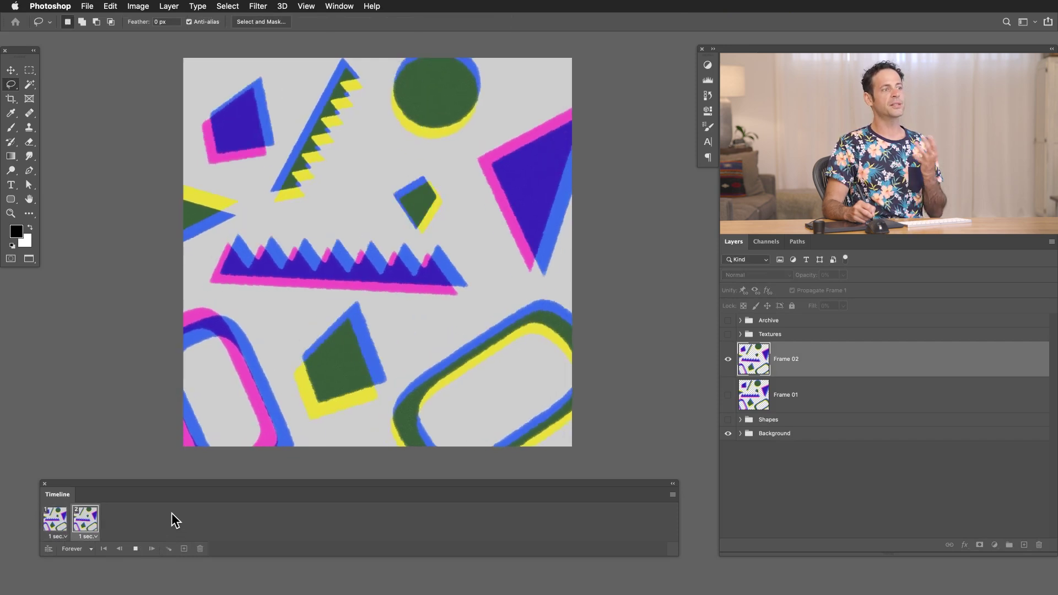
pyautogui.click(135, 548)
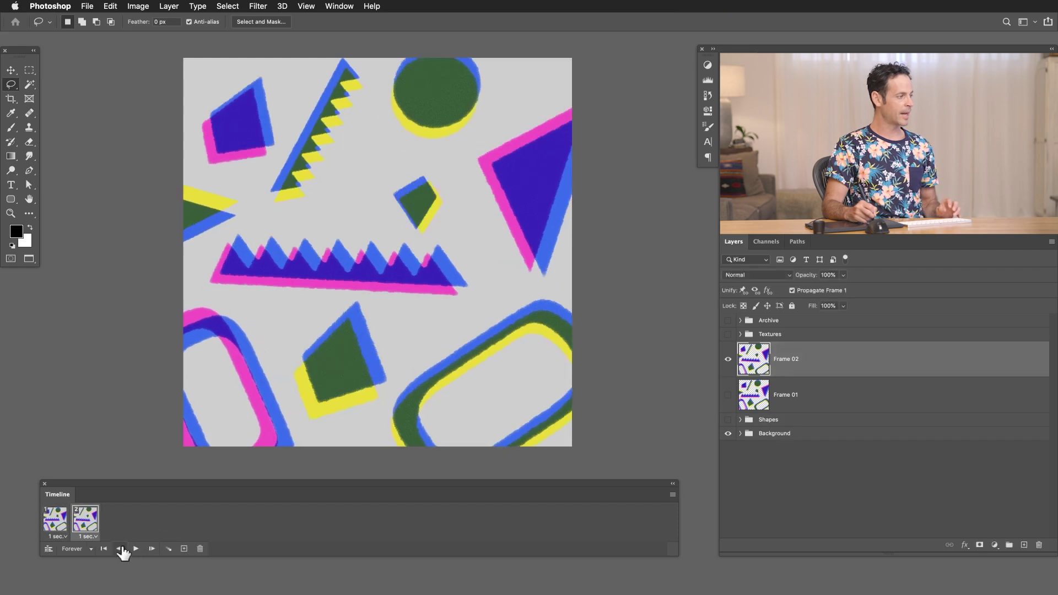
pyautogui.click(87, 536)
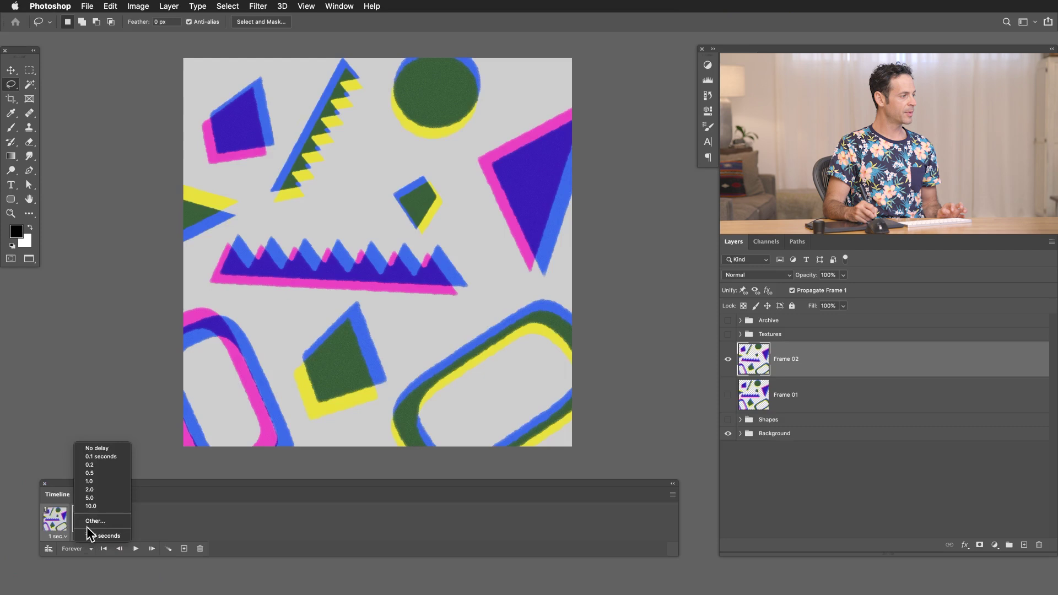
pyautogui.click(97, 474)
pyautogui.click(135, 549)
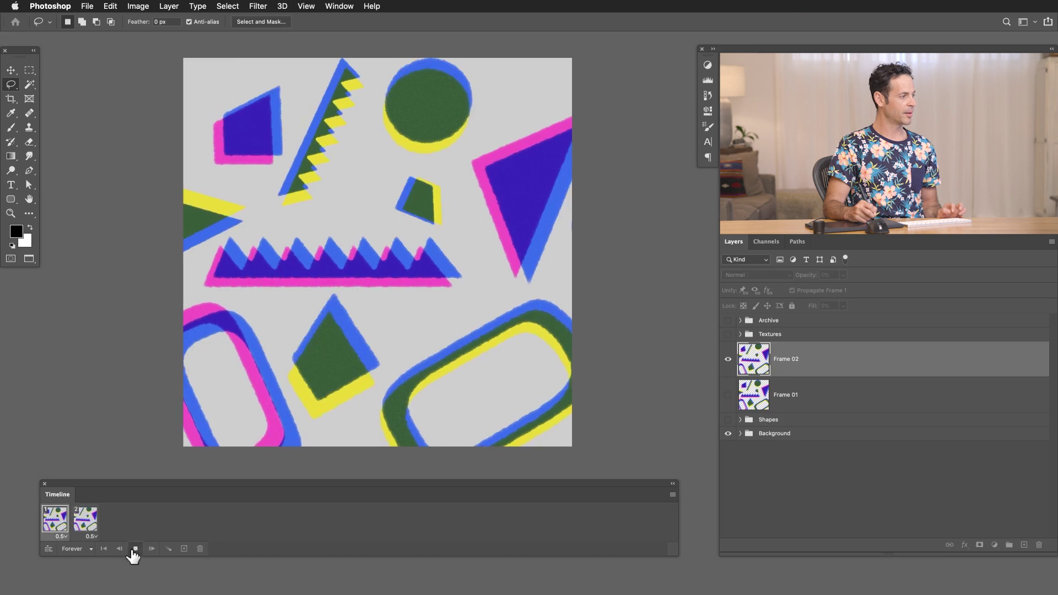
pyautogui.click(135, 549)
pyautogui.click(90, 537)
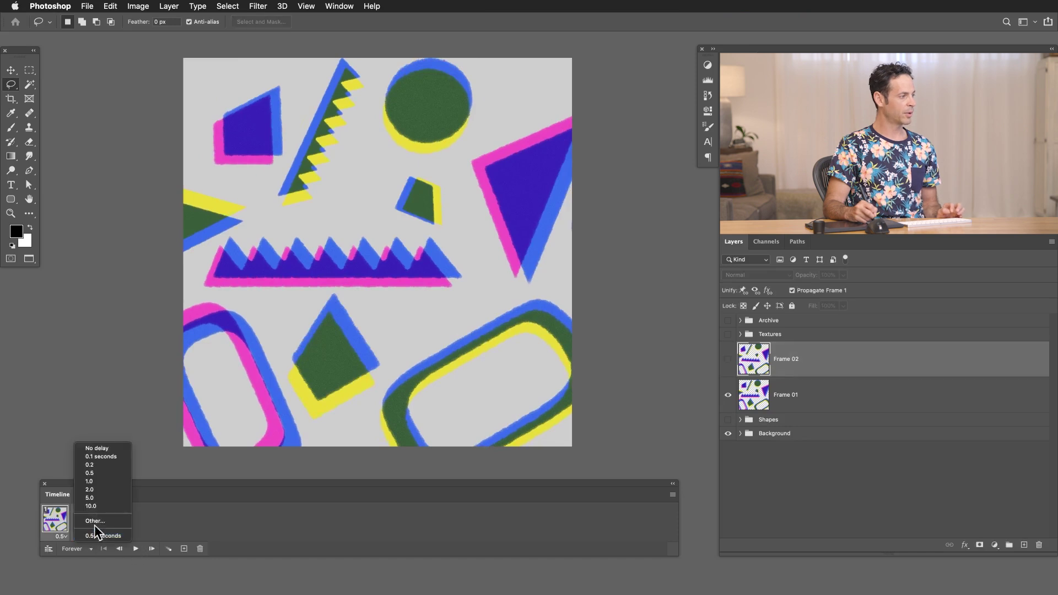
pyautogui.click(103, 473)
pyautogui.click(135, 549)
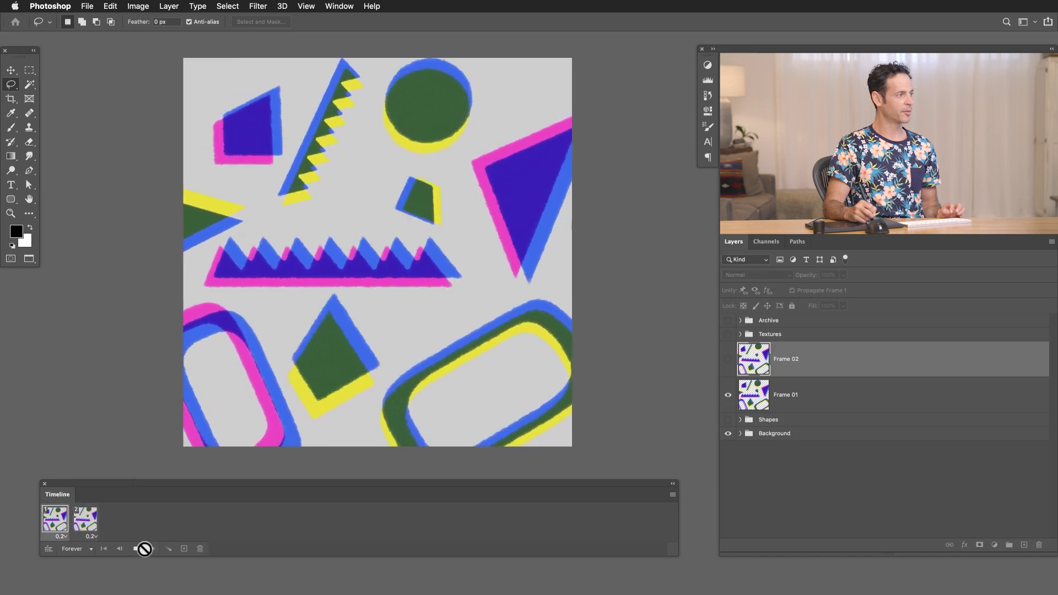
pyautogui.click(135, 549)
pyautogui.click(86, 521)
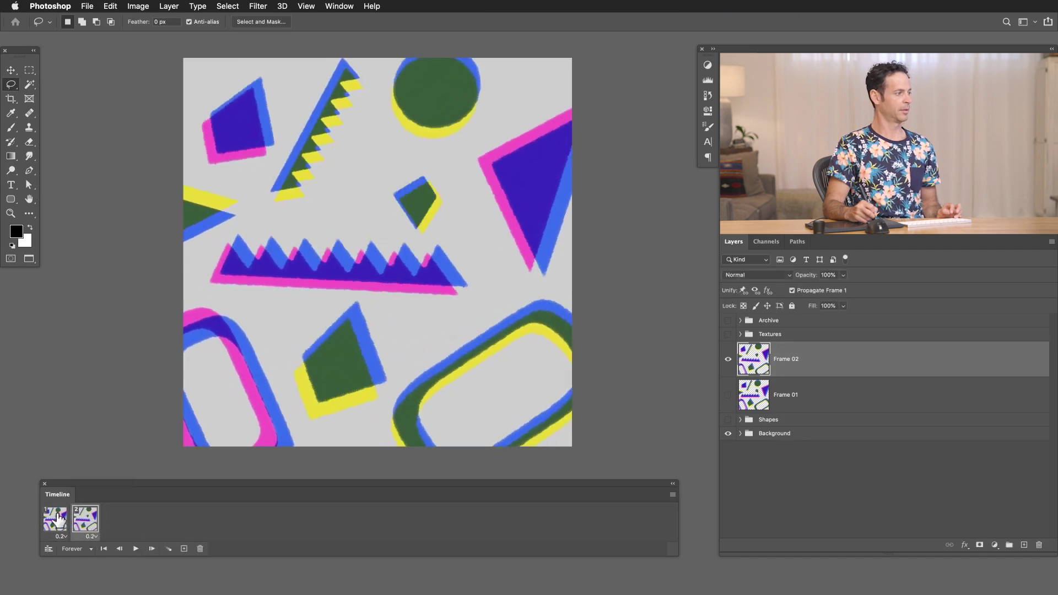
pyautogui.click(91, 536)
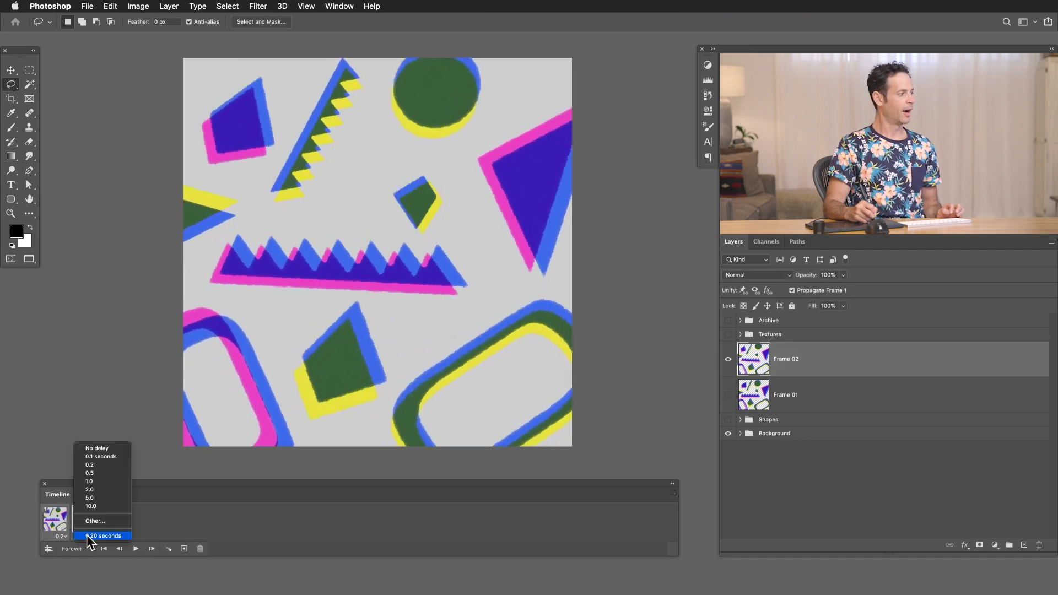
pyautogui.click(102, 483)
pyautogui.click(135, 549)
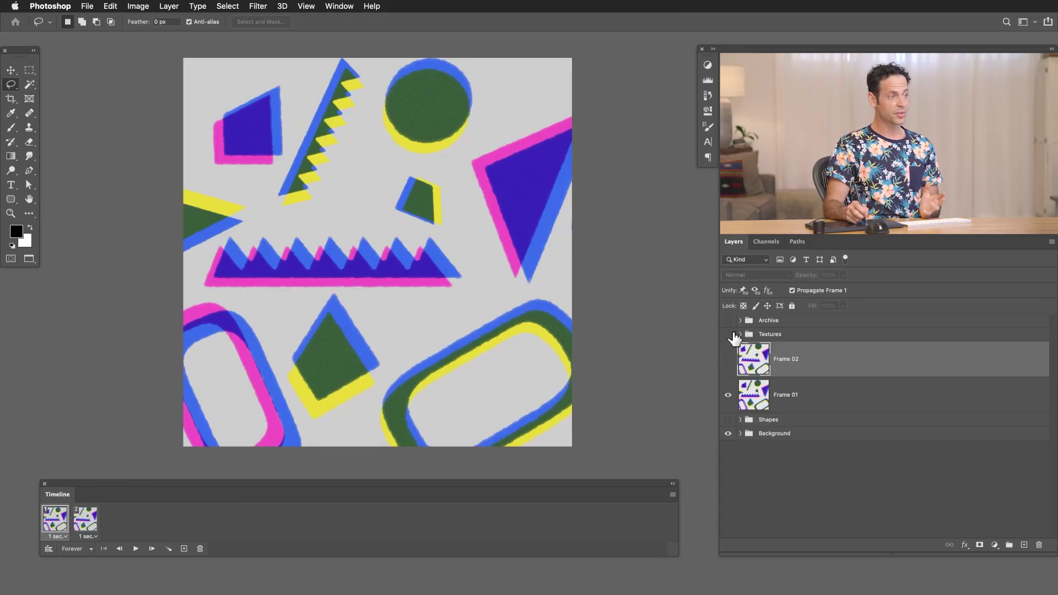
# - Show the Textures group, select the second frame, and play then stop the textured loop
pyautogui.click(729, 335)
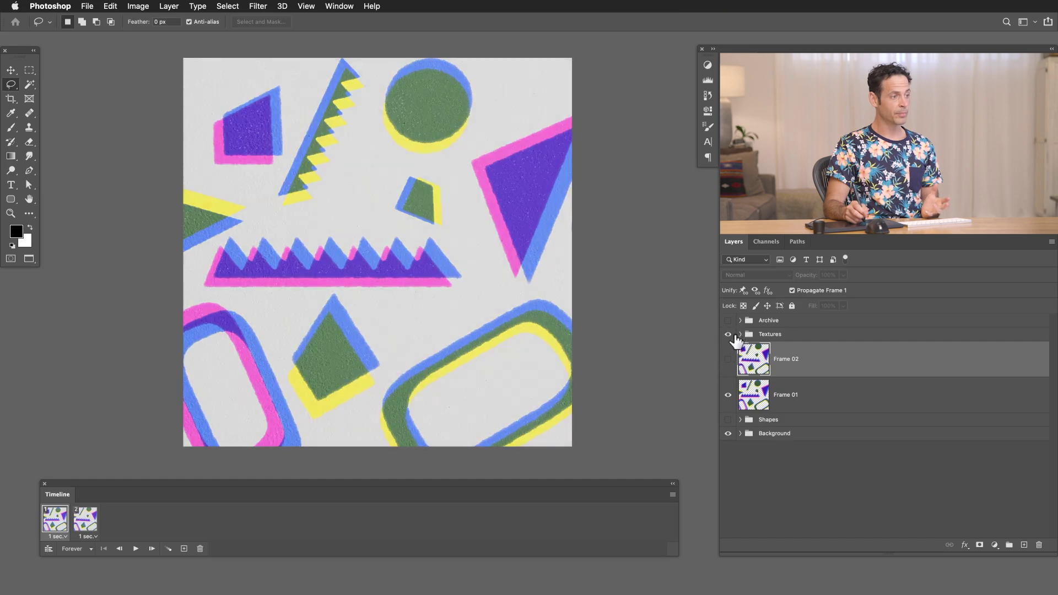
pyautogui.click(82, 526)
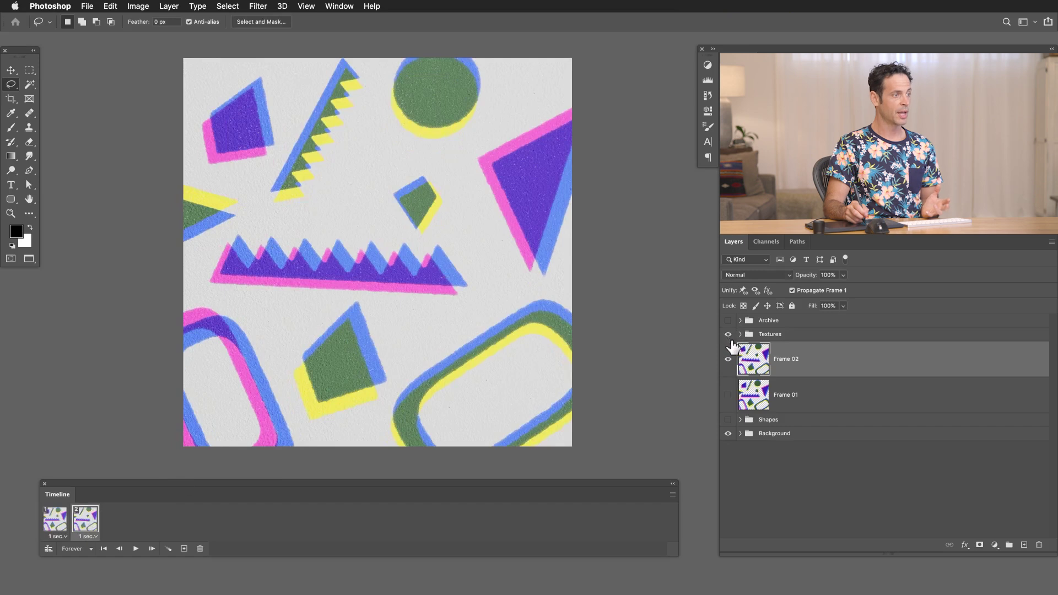
pyautogui.click(137, 548)
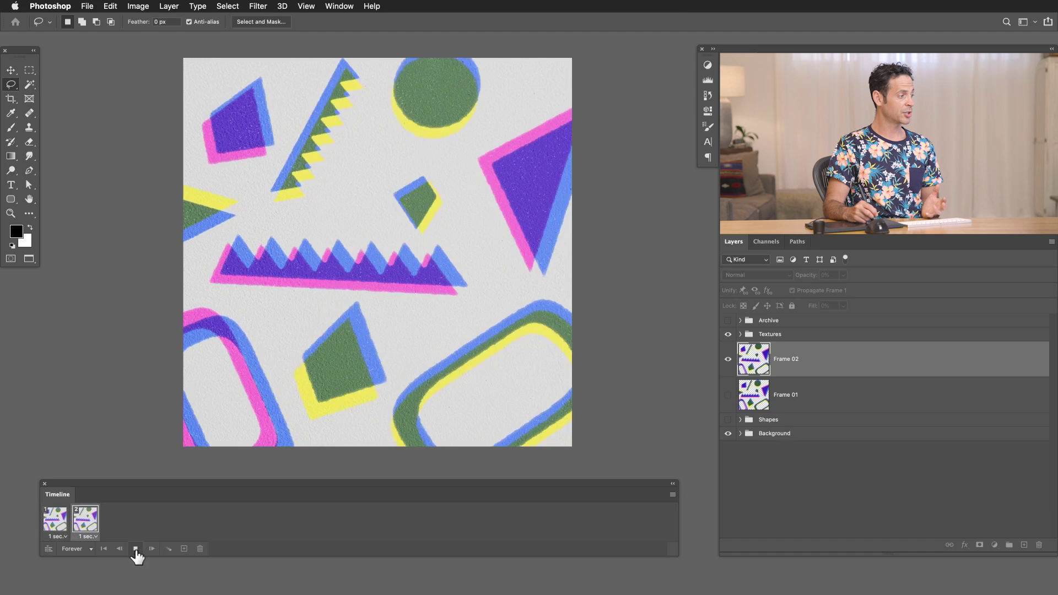
pyautogui.click(136, 548)
# - Duplicate the Textures group, scale the copy to about 107% and rotate it ~1.3°, and hide the original
pyautogui.click(770, 334)
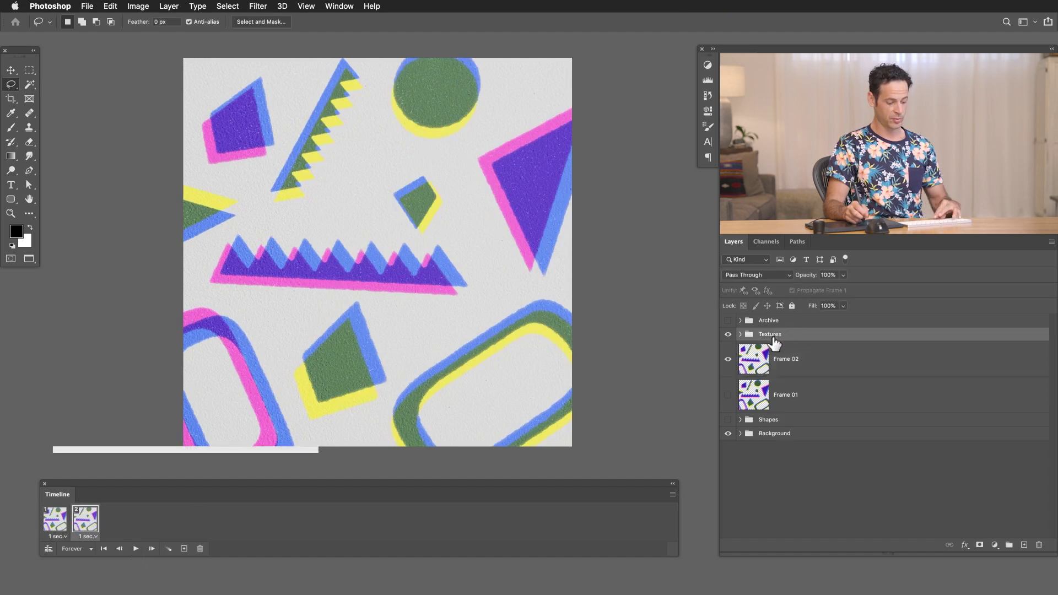
pyautogui.press('super+j')
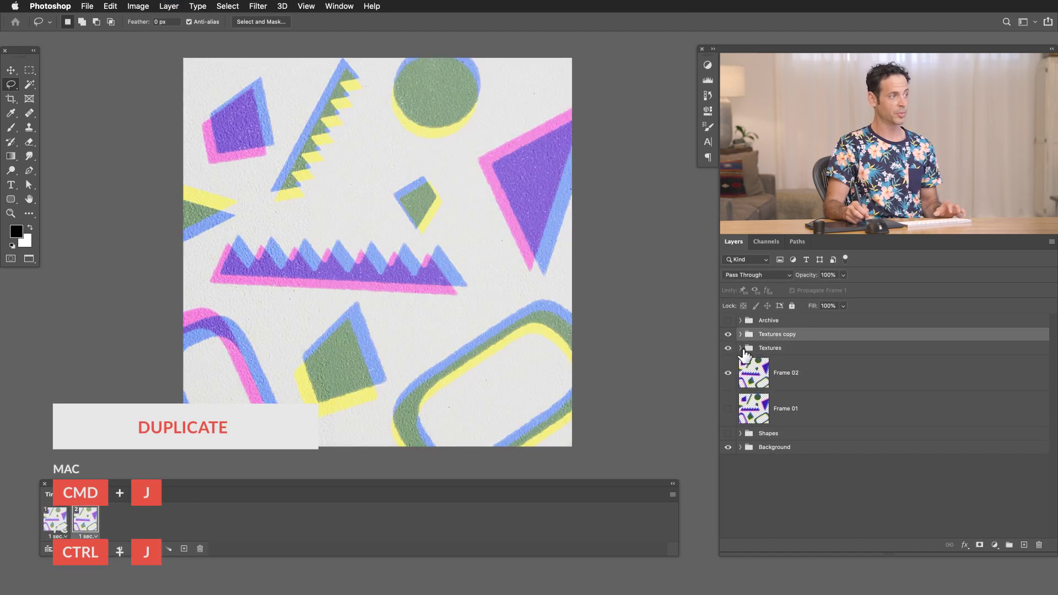
pyautogui.press('super+t')
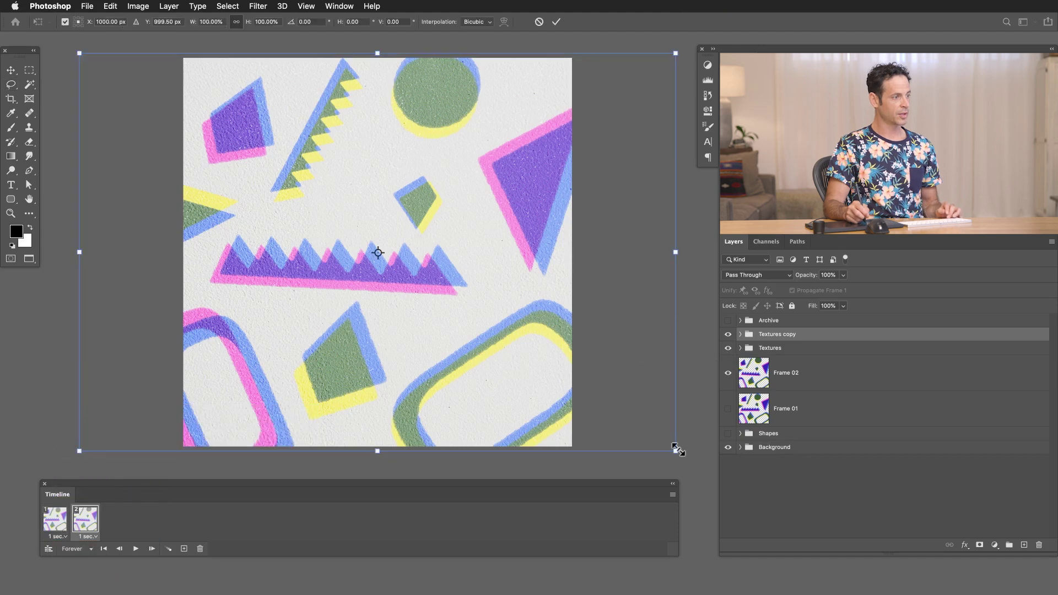
pyautogui.moveTo(676, 451); pyautogui.dragTo(704, 479)
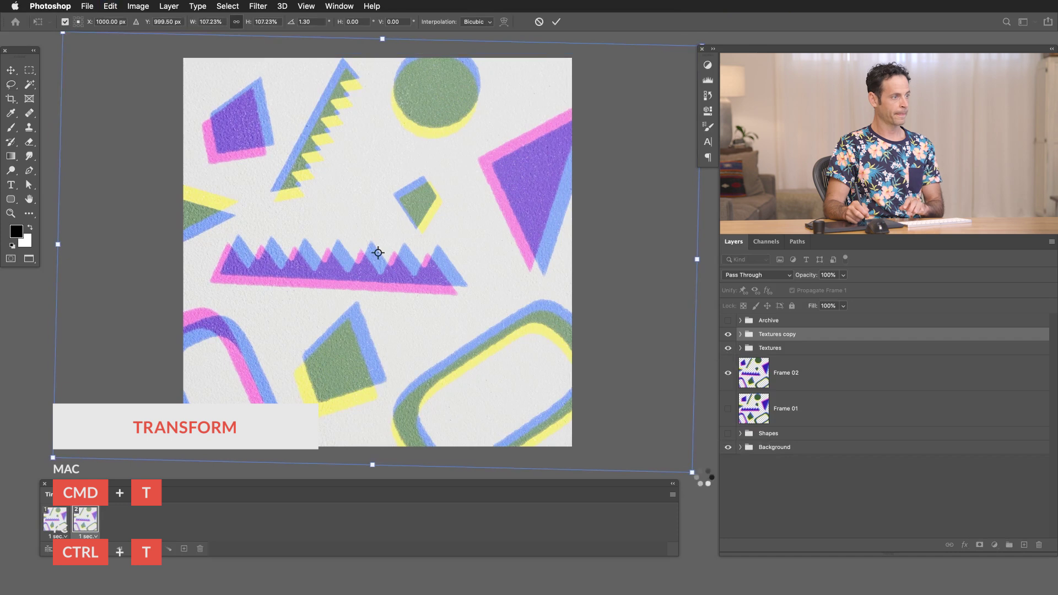
pyautogui.press('Escape')
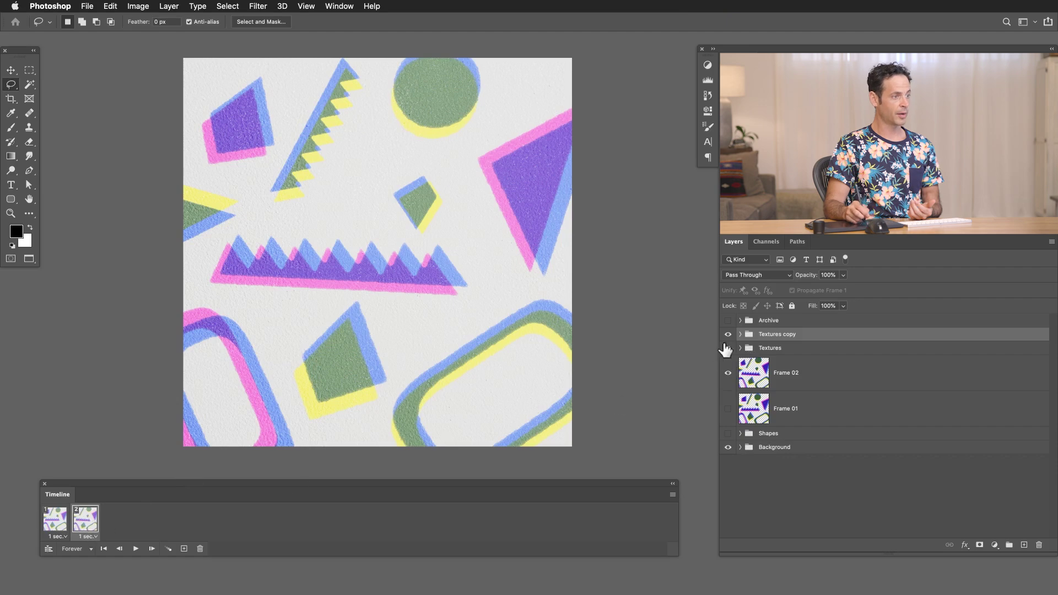
pyautogui.click(727, 347)
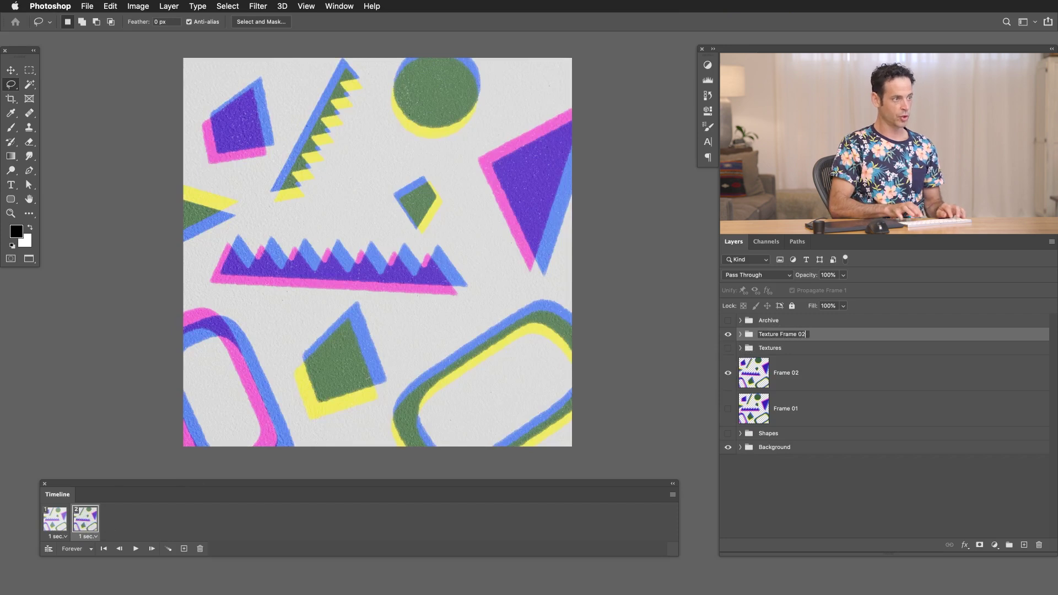
# - Name the texture copy 'Texture Frame 02' and the original 'Texture Frame 01'
pyautogui.press('Return')
pyautogui.click(780, 352)
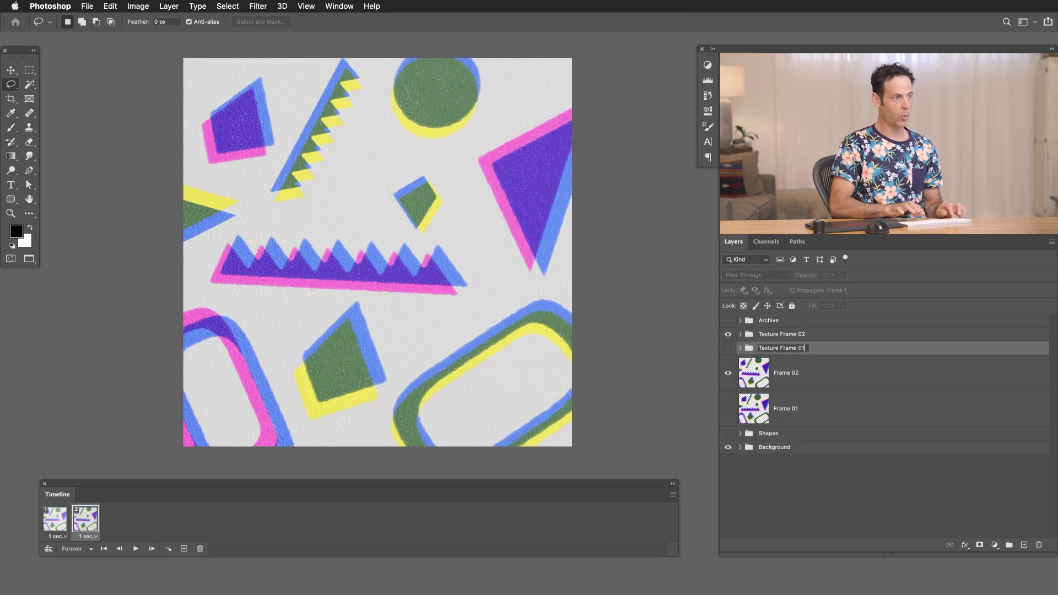
pyautogui.press('Return')
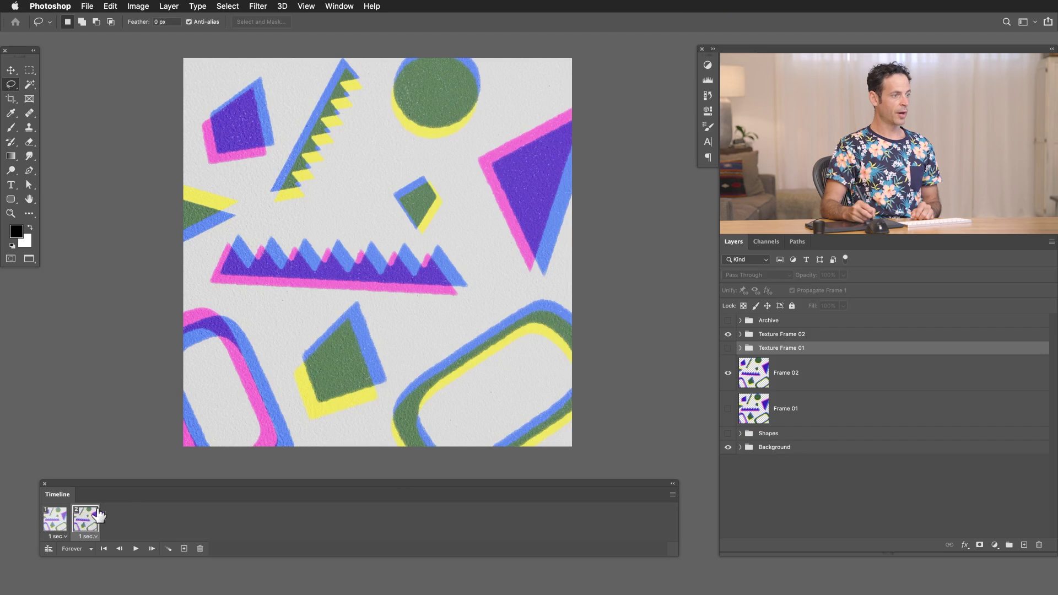
pyautogui.click(792, 375)
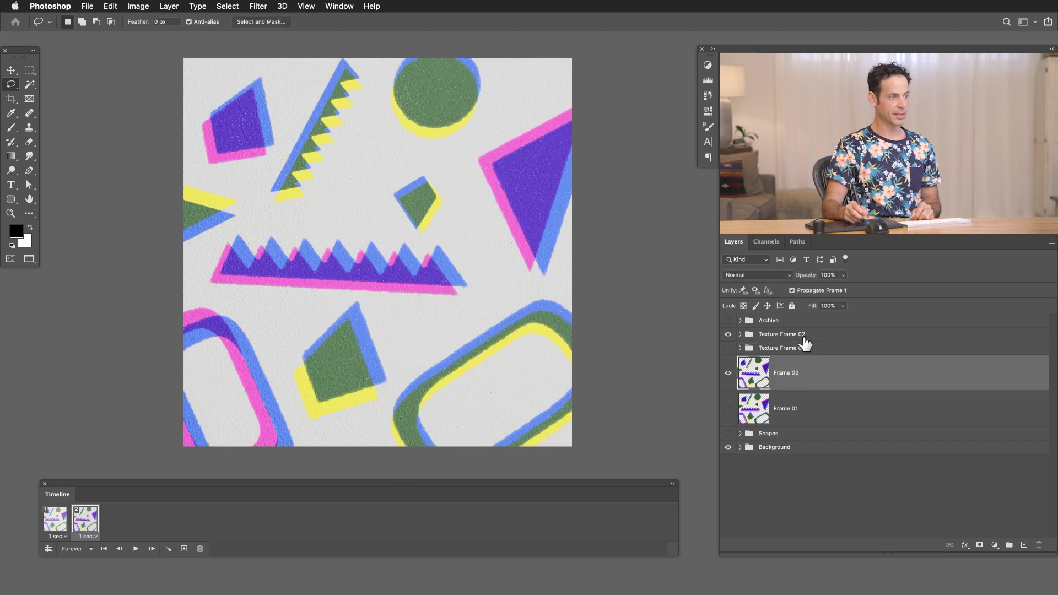
# - In animation frame 1, hide Texture Frame 02 and show Texture Frame 01, then preview
pyautogui.click(805, 337)
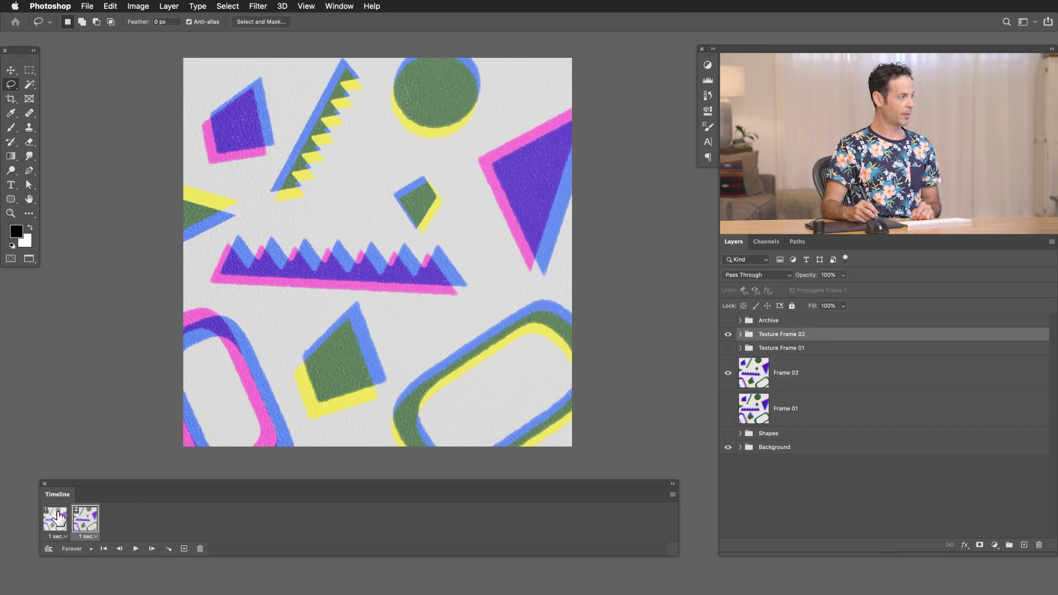
pyautogui.click(57, 522)
pyautogui.click(728, 334)
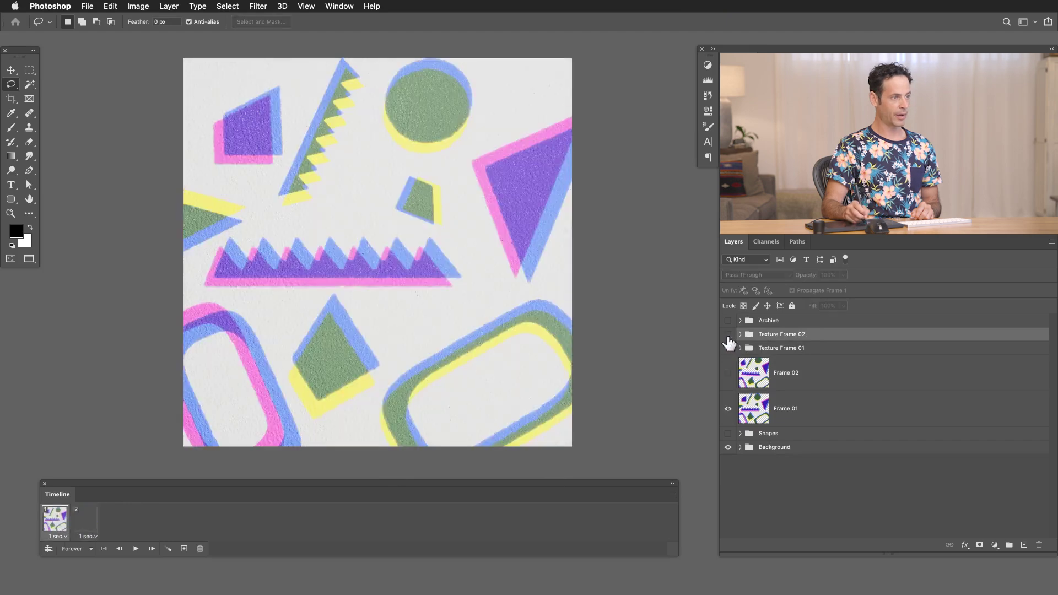
pyautogui.click(803, 410)
pyautogui.click(801, 352)
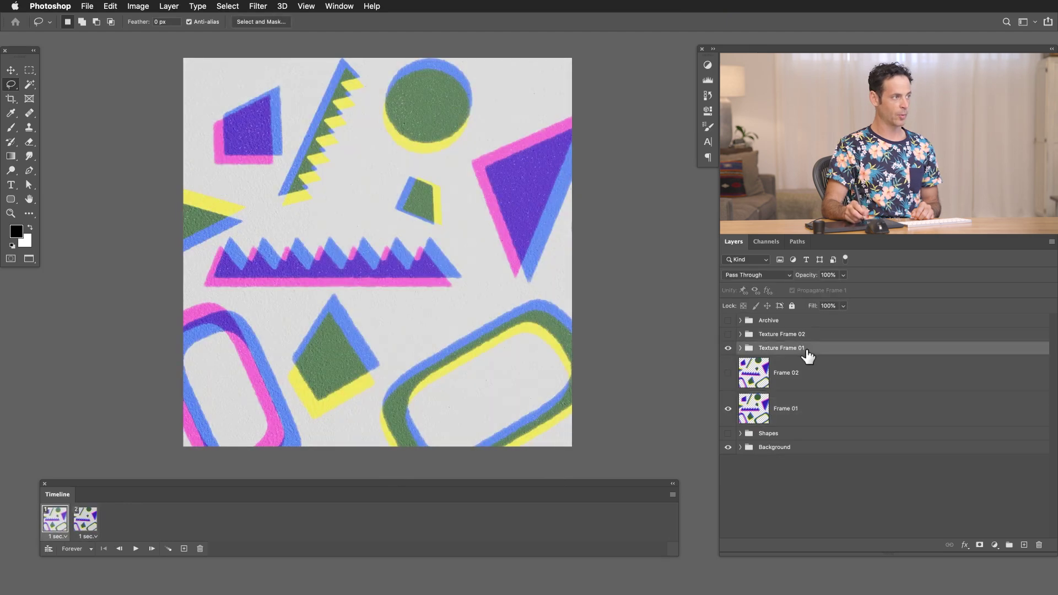
pyautogui.click(135, 548)
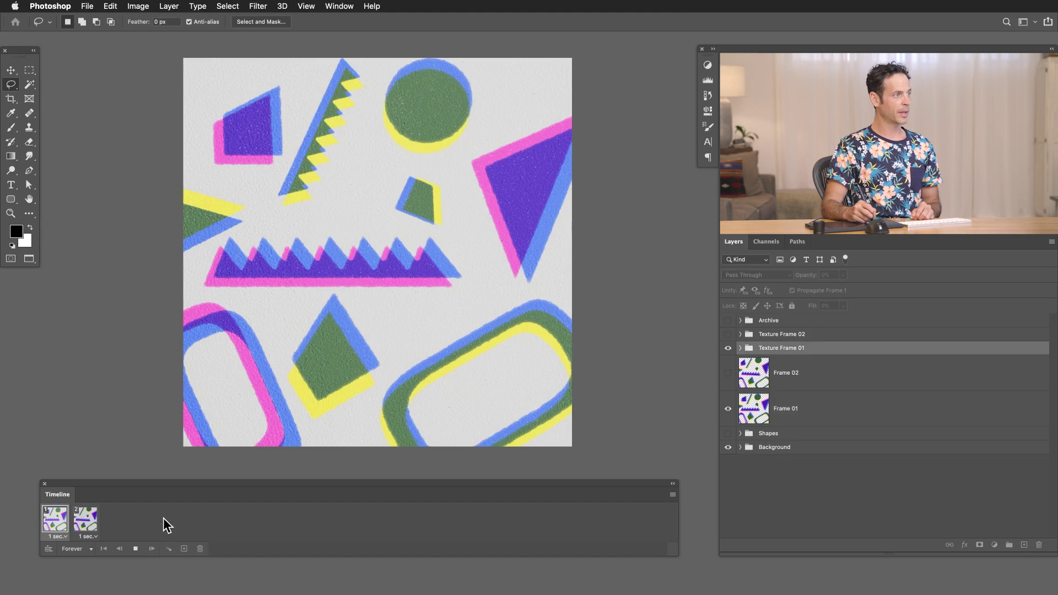
pyautogui.click(135, 548)
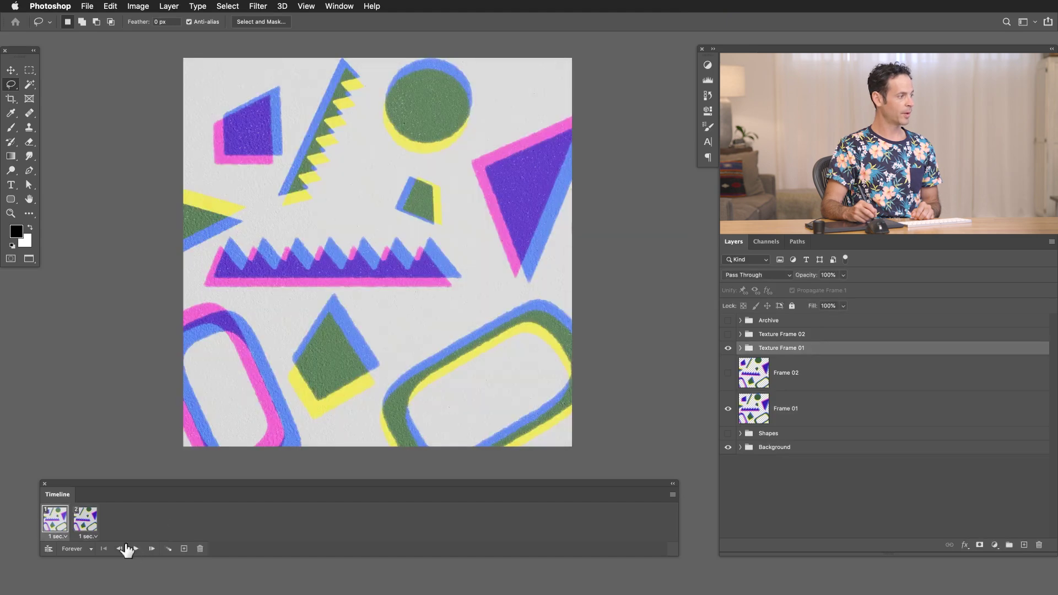
# - Make frame 2 show Texture Frame 02 and play the loop to check the grain change
pyautogui.click(88, 524)
pyautogui.click(728, 348)
pyautogui.click(728, 334)
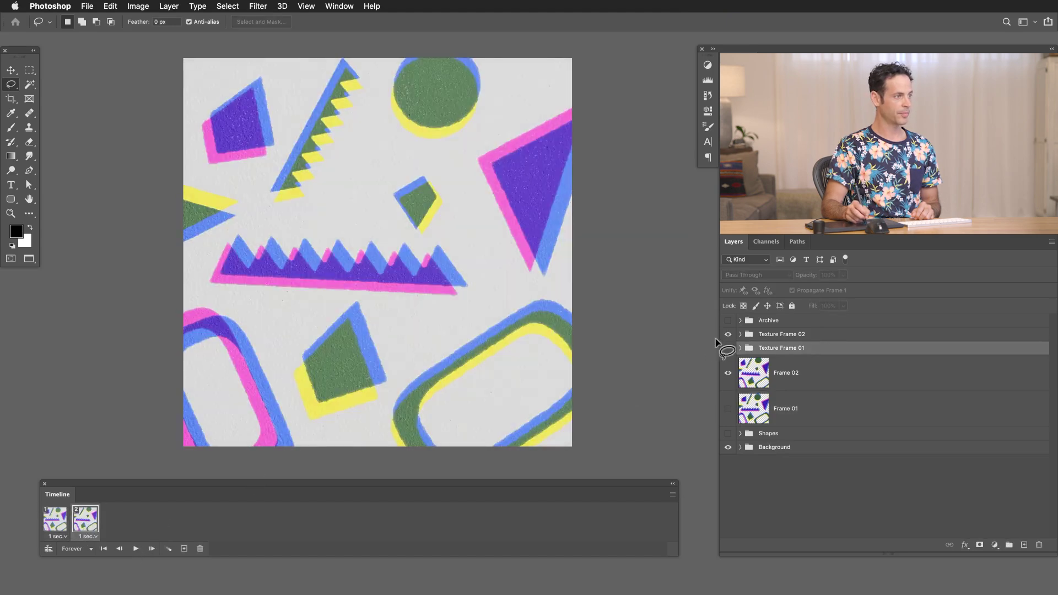
pyautogui.click(136, 549)
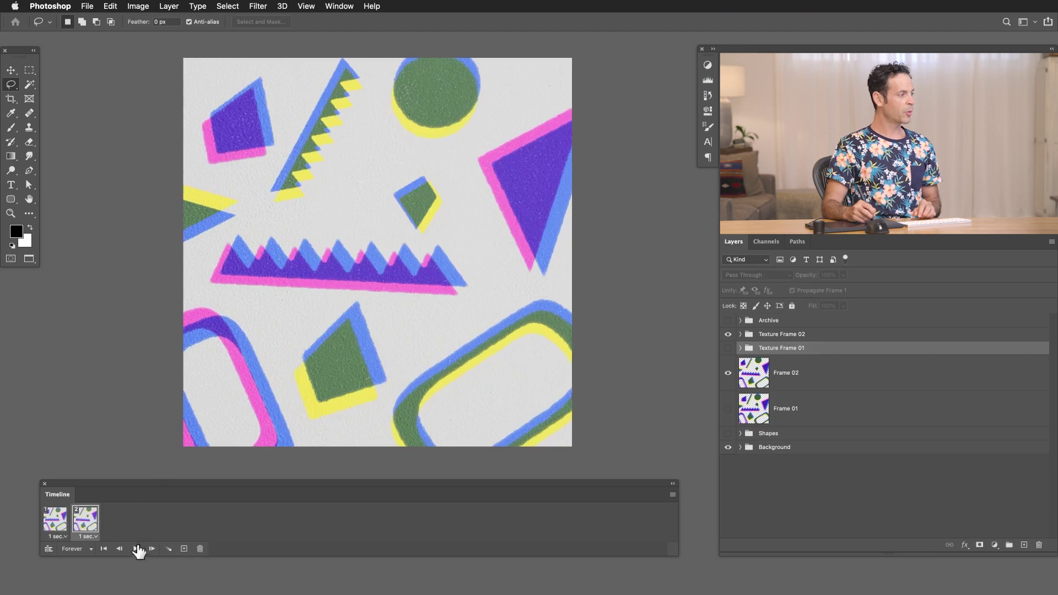
pyautogui.click(137, 549)
pyautogui.click(377, 288)
pyautogui.moveTo(425, 274)
pyautogui.mouseDown()
pyautogui.moveTo(345, 345)
pyautogui.moveTo(353, 379)
pyautogui.moveTo(421, 375)
pyautogui.mouseUp()
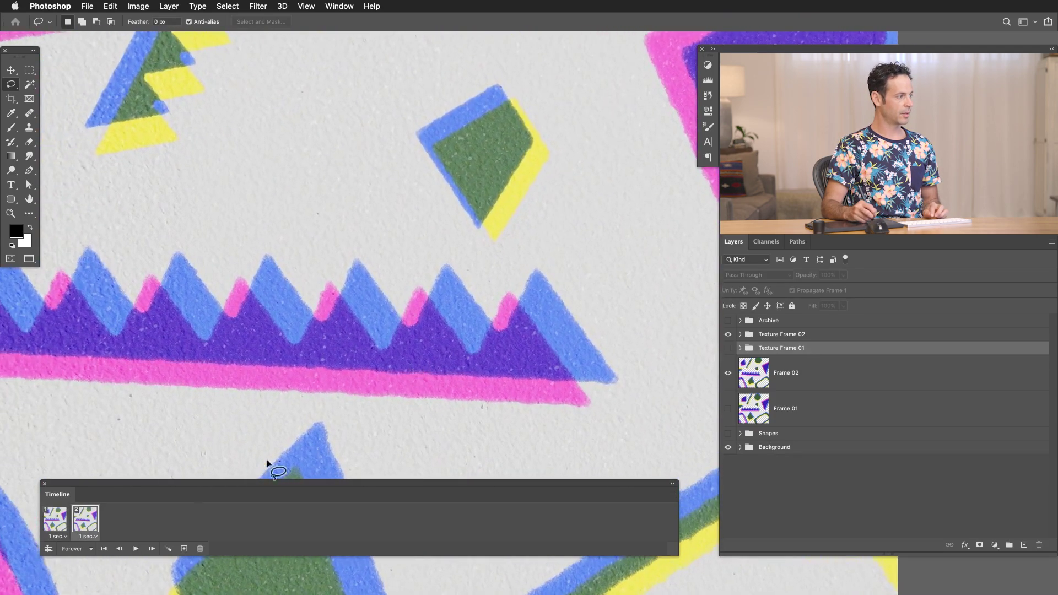
pyautogui.click(136, 549)
pyautogui.press('f')
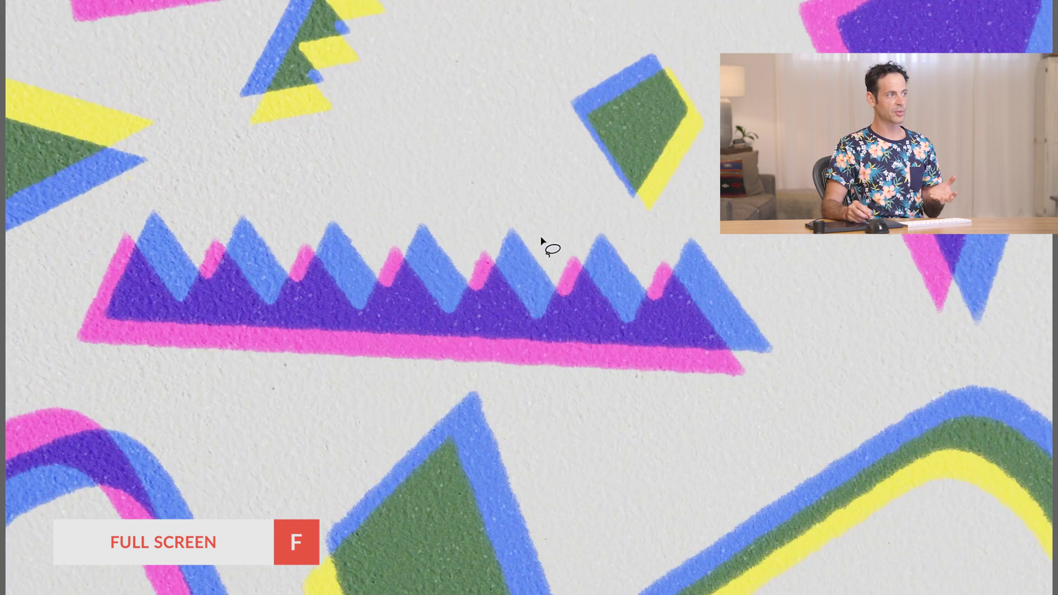
pyautogui.scroll(-4, 496, 273)
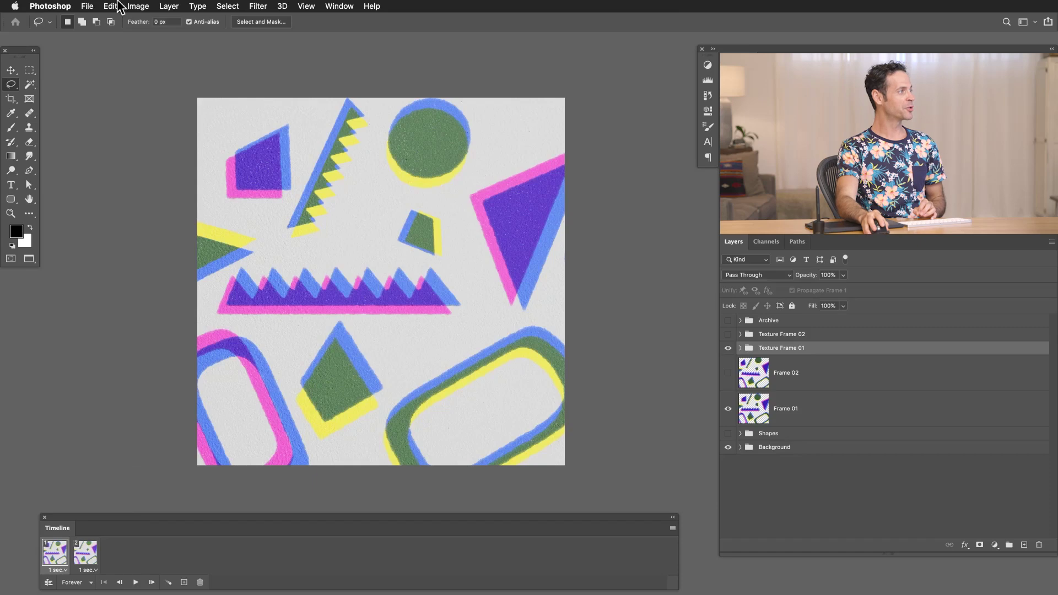
# - Open Save for Web (Legacy) and switch the export format to GIF
pyautogui.click(89, 6)
pyautogui.moveTo(124, 159)
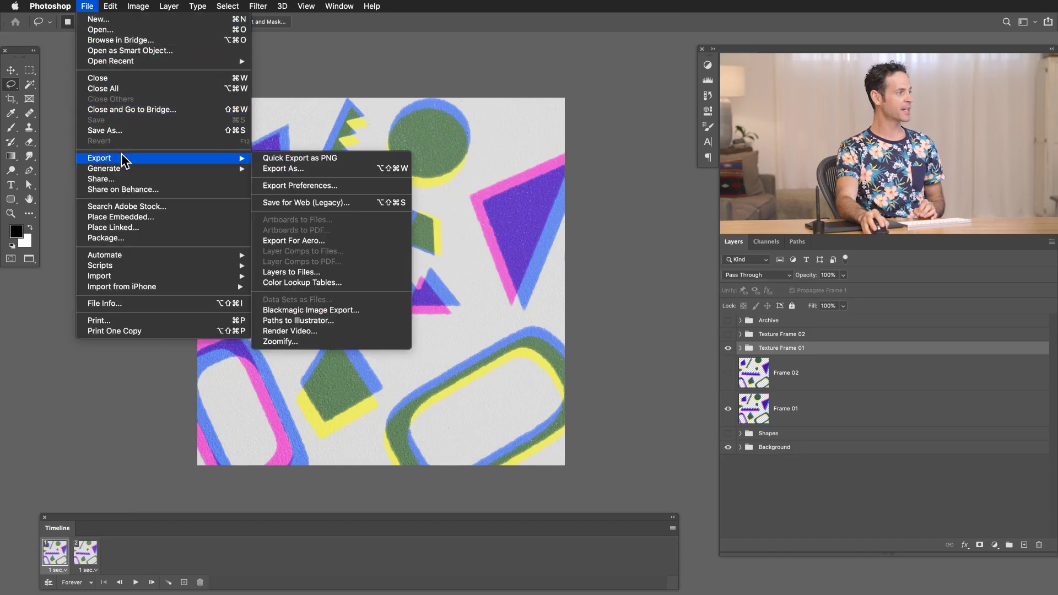
pyautogui.click(309, 205)
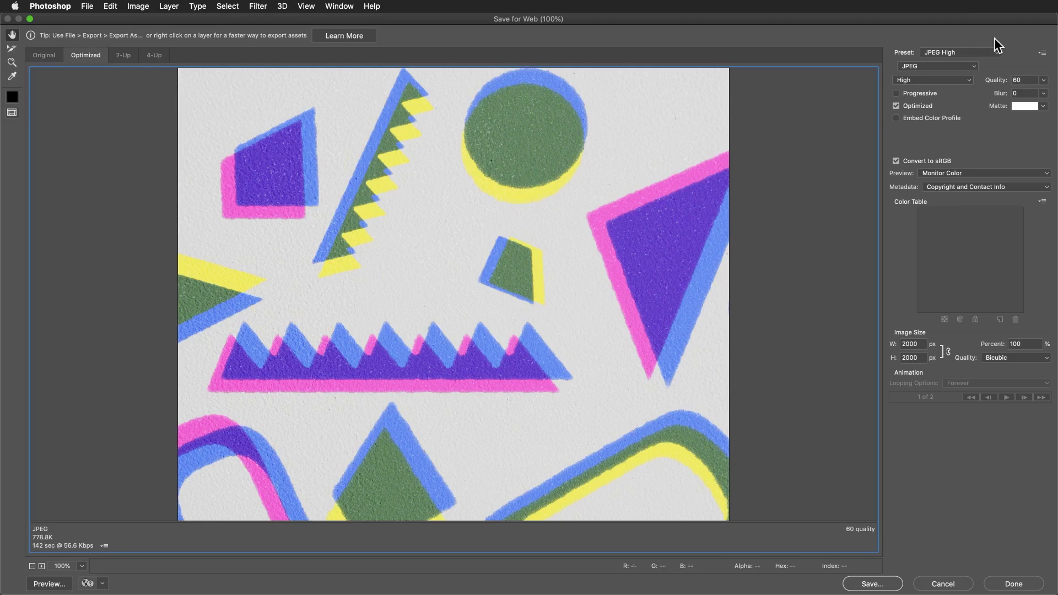
pyautogui.moveTo(881, 27); pyautogui.dragTo(777, 27)
pyautogui.click(674, 79)
pyautogui.click(673, 78)
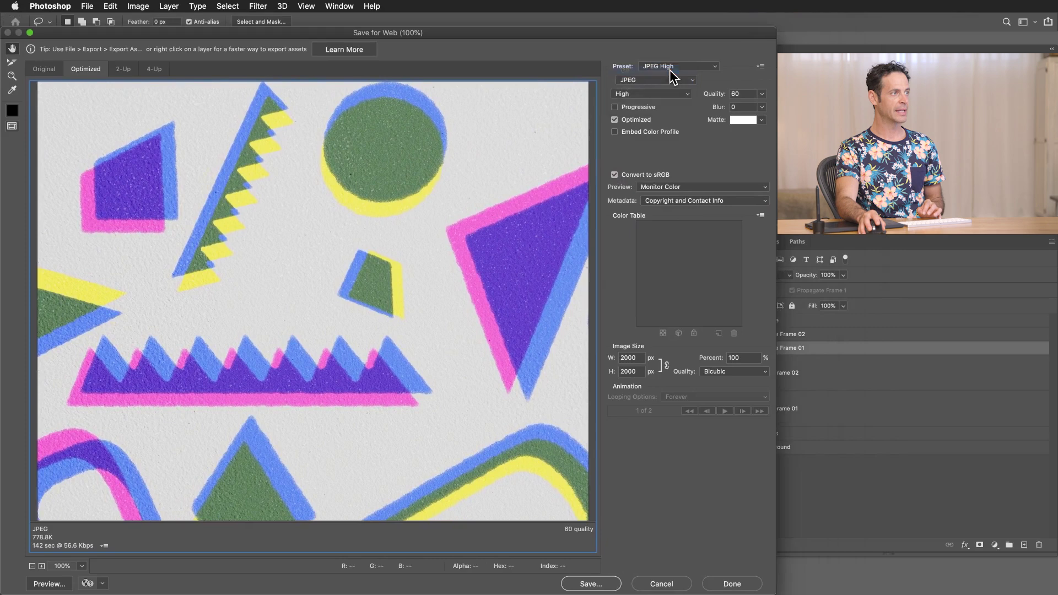
pyautogui.moveTo(673, 77); pyautogui.dragTo(670, 71)
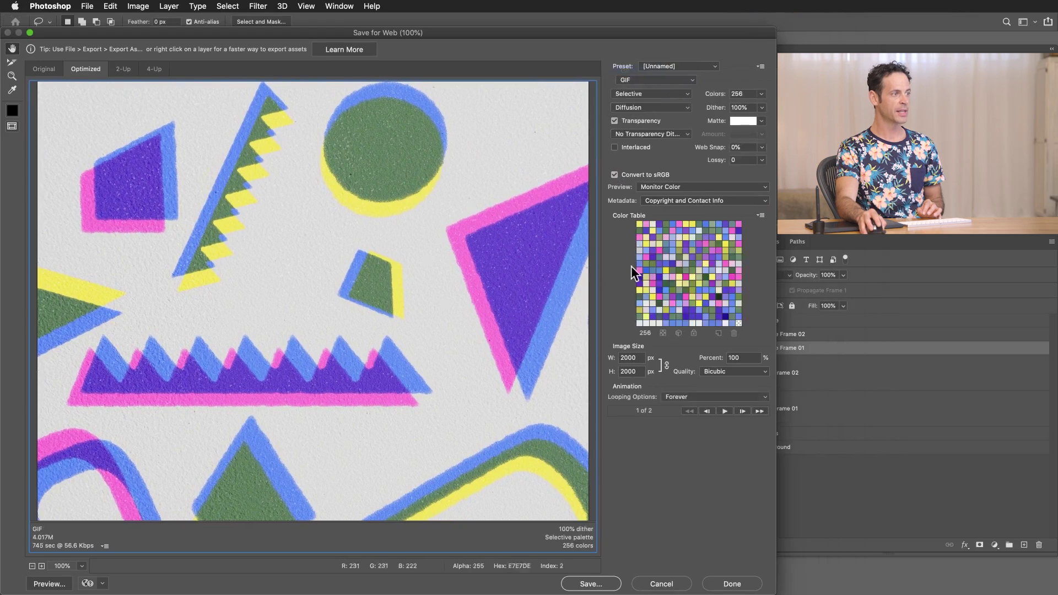
# - Set the width to 800 px with looping Forever, preview playback, and start saving the GIF
pyautogui.doubleClick(638, 359)
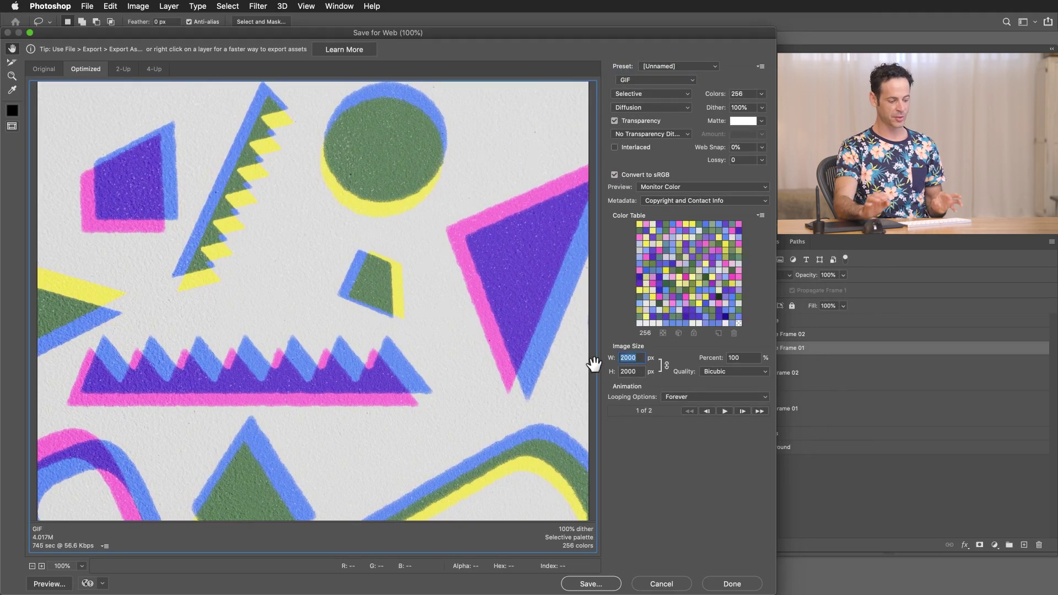
pyautogui.write('8')
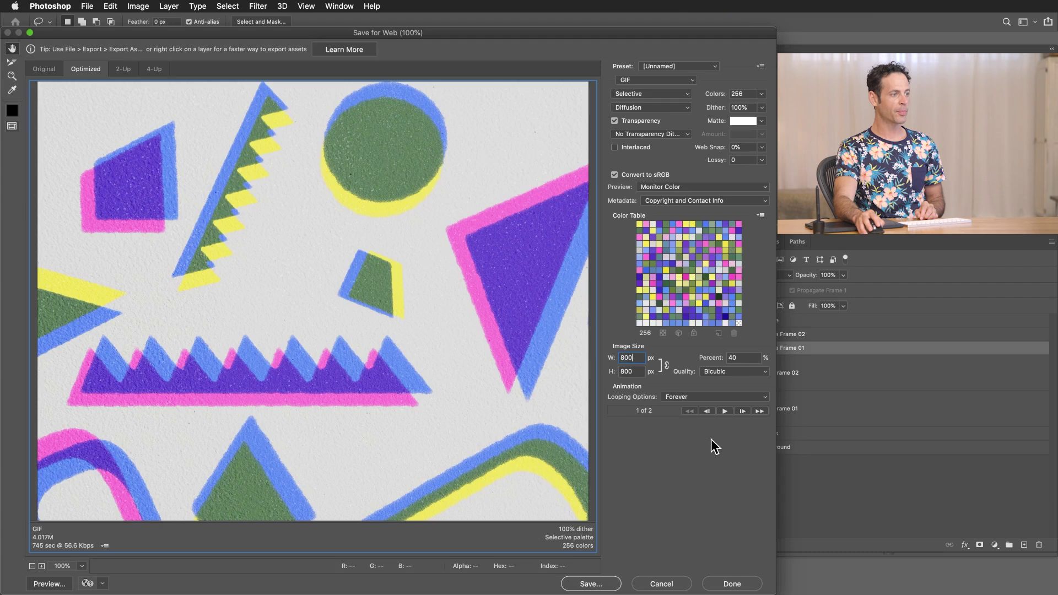
pyautogui.click(712, 398)
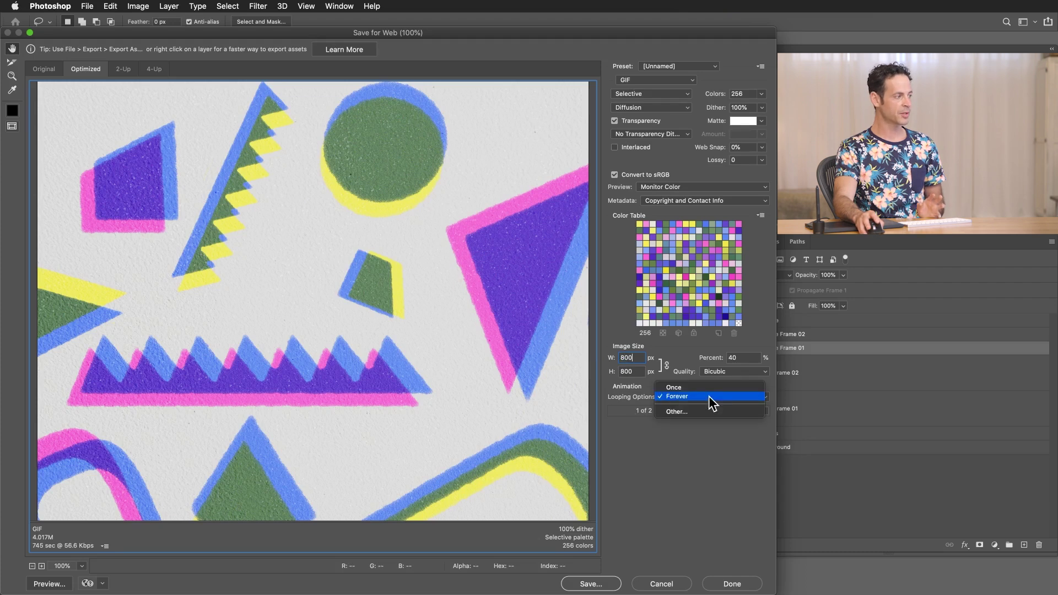
pyautogui.click(709, 397)
pyautogui.click(726, 411)
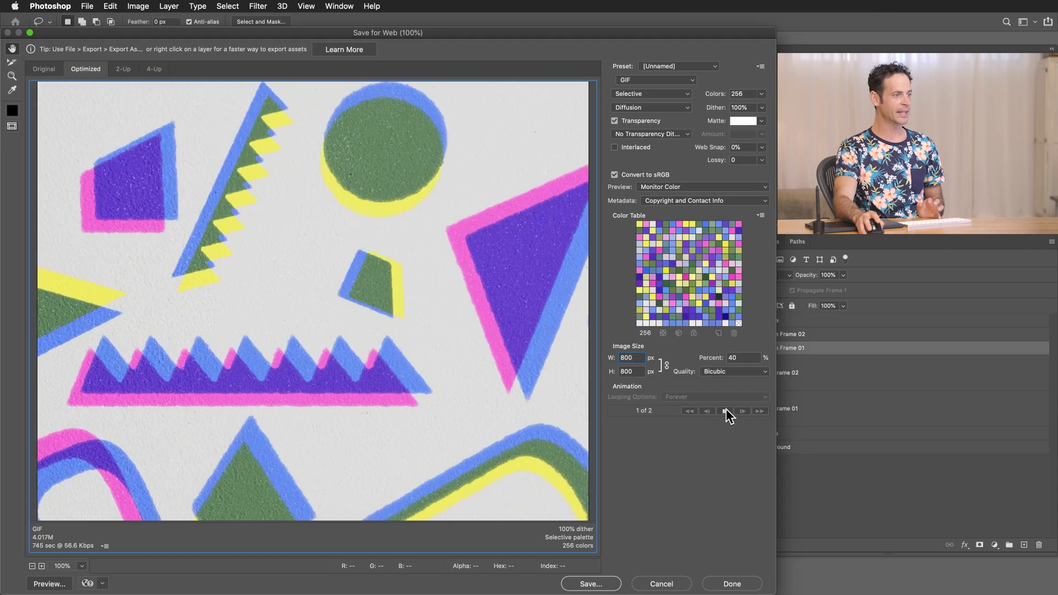
pyautogui.click(726, 410)
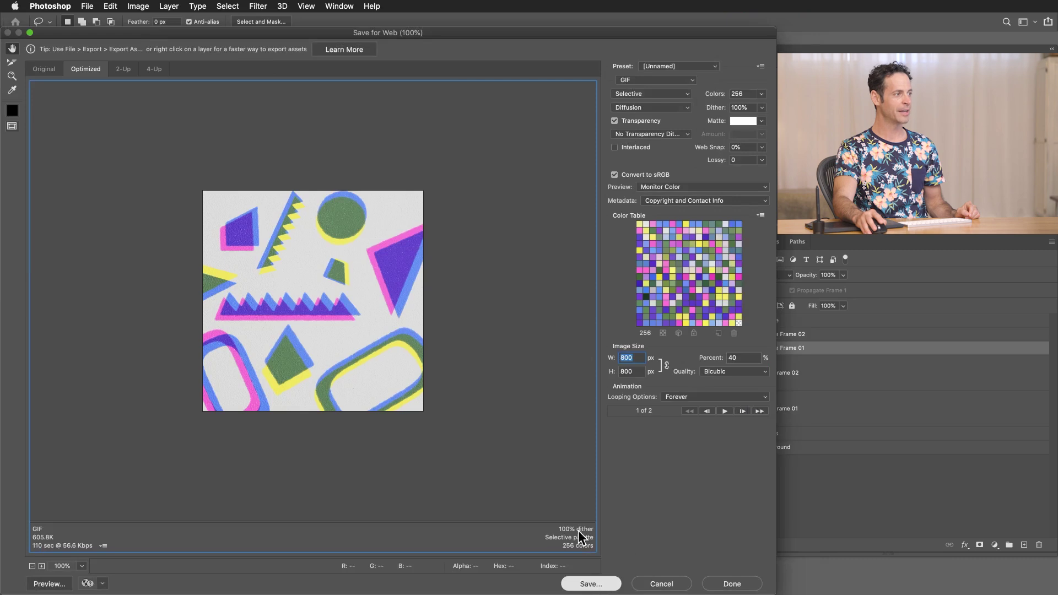
pyautogui.click(589, 584)
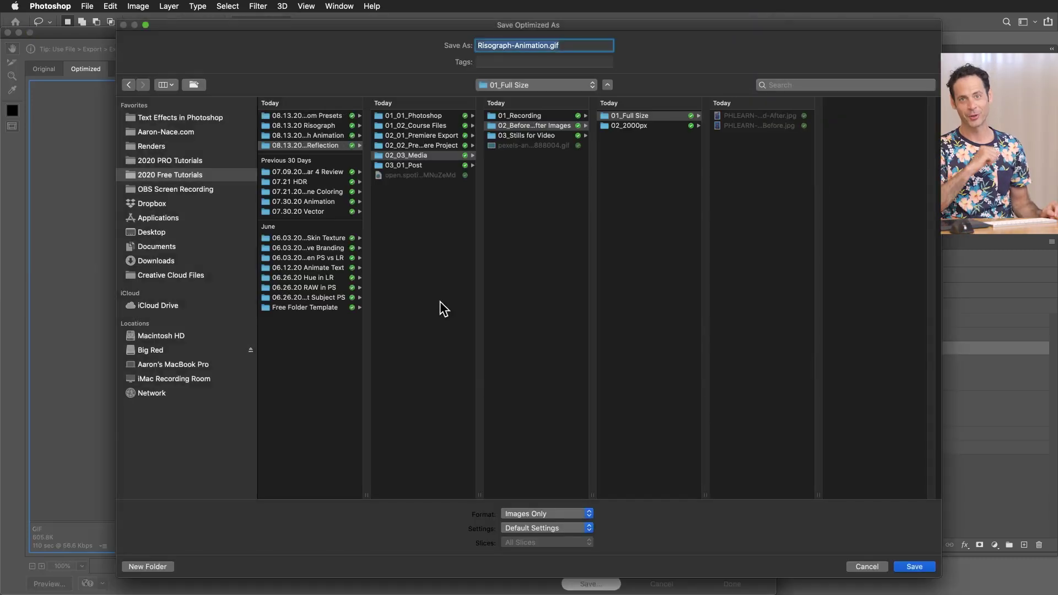